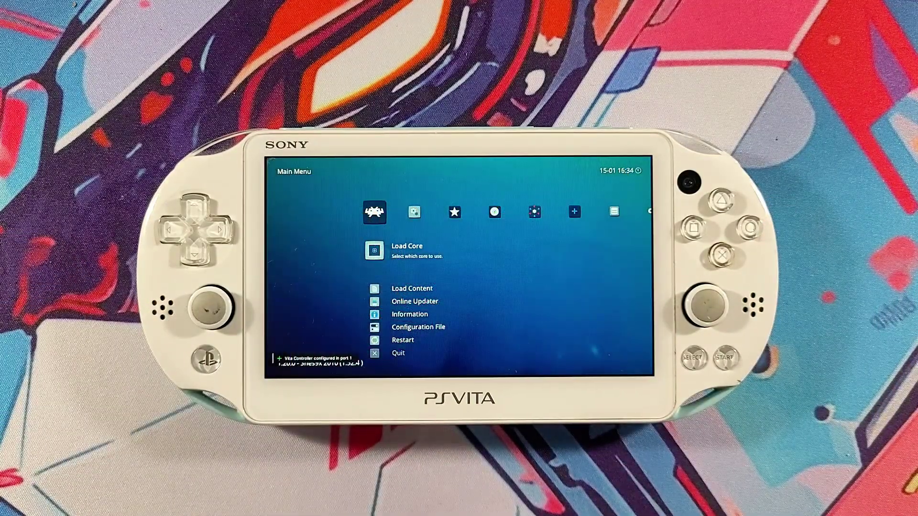
- Browse the RetroArch categories as far as the Super Nintendo Entertainment System playlist
key("Right")
key("Right")
key("Right")
key("Right")
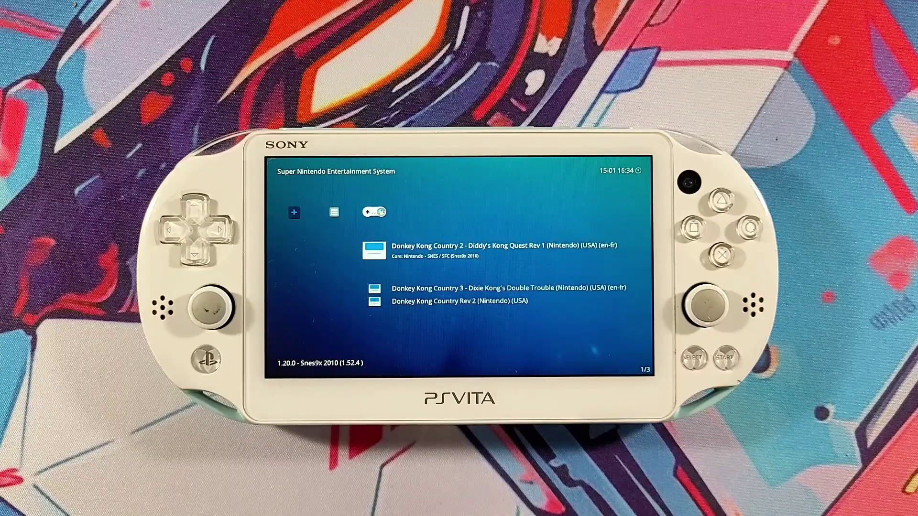
key("Left")
key("Right")
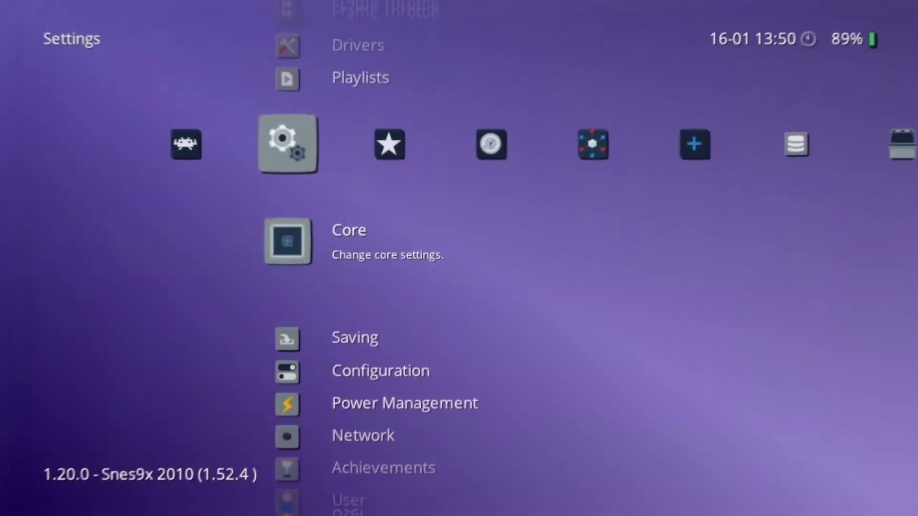
- Look through the system playlists from Arcade Games and MAME 2003 up to Neo Geo Pocket and the one beyond it
key("Right")
key("Right")
key("Right")
key("Right")
key("Right")
key("Right")
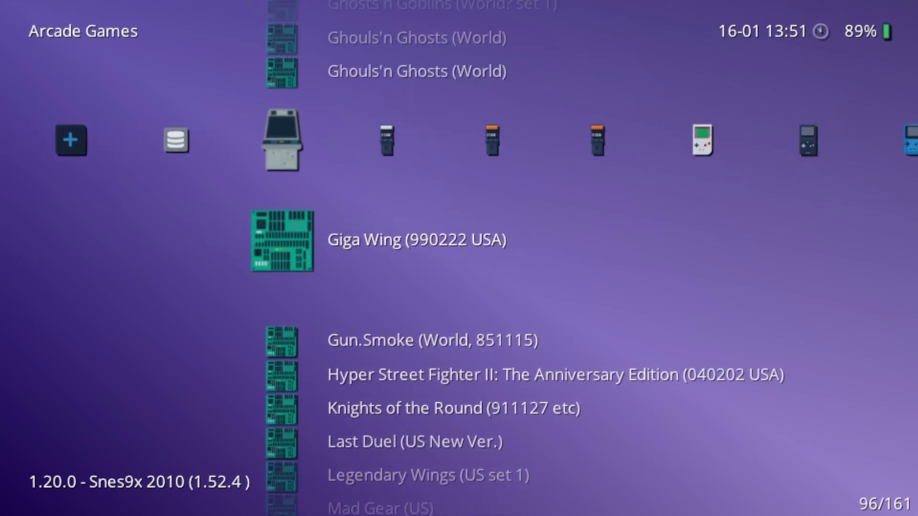
key("Right")
key("Right")
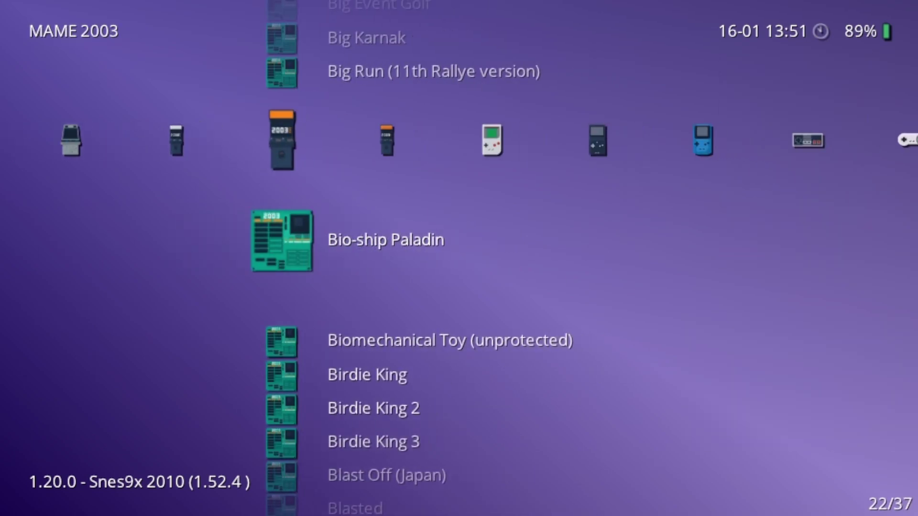
key("Right")
key("Right")
key("Right")
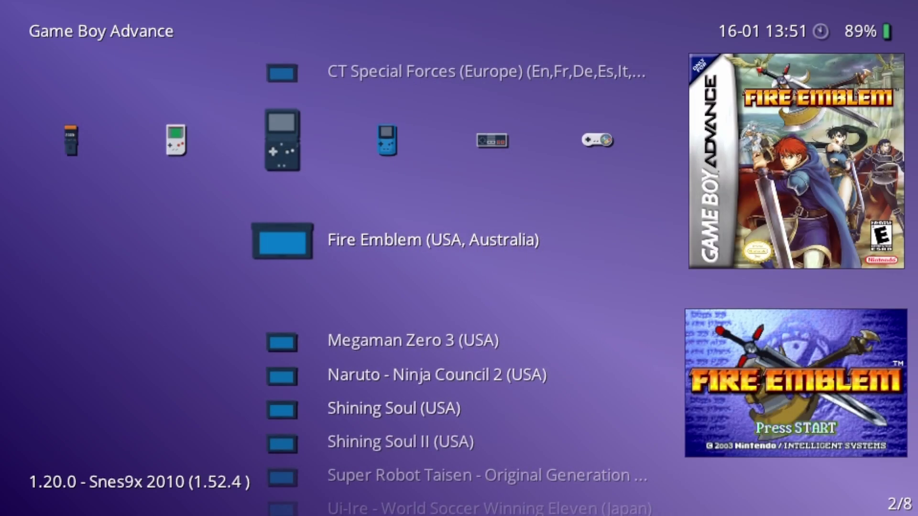
key("Right")
key("Right")
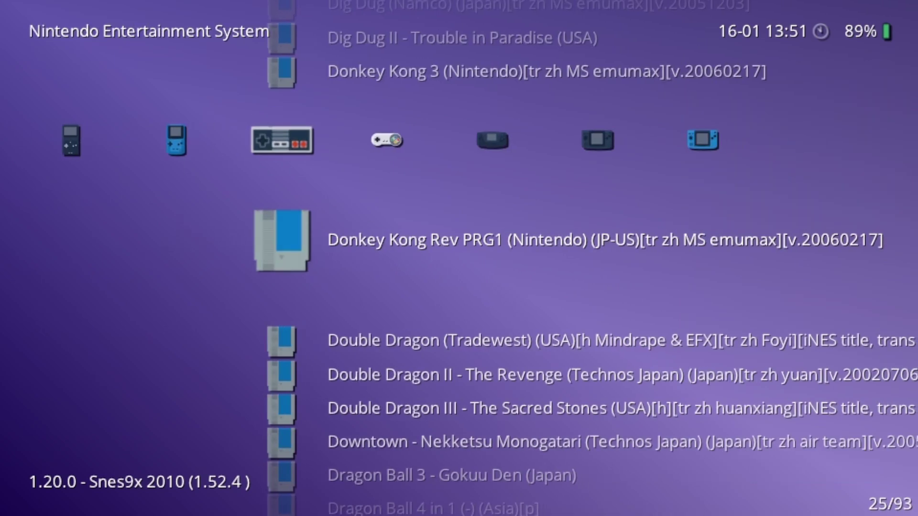
key("Right")
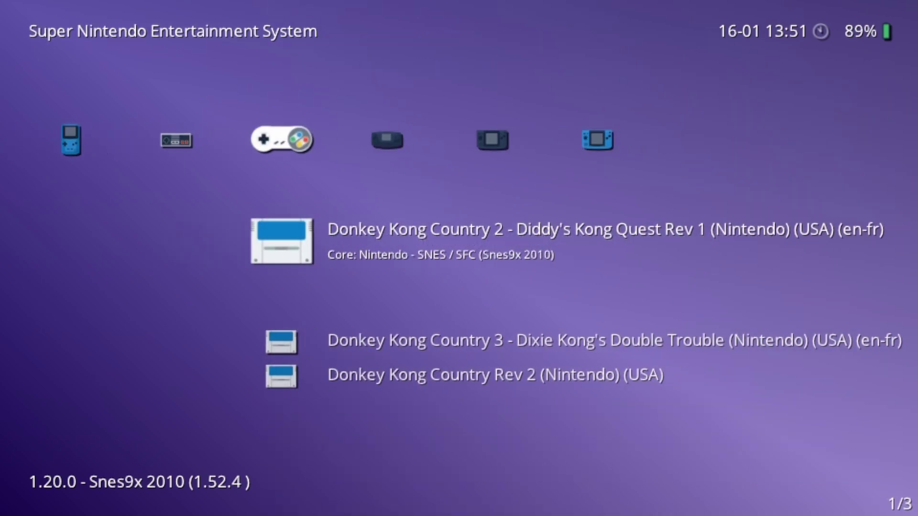
key("Right")
key("Right")
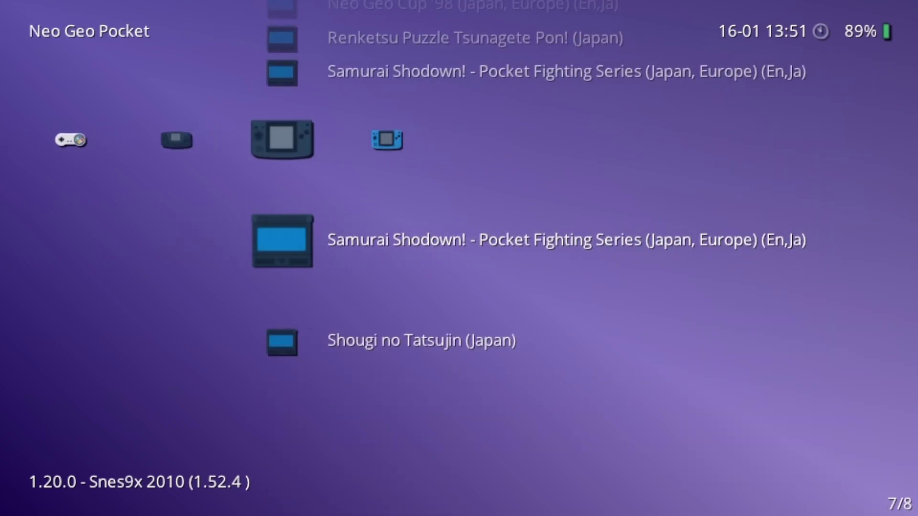
key("Right")
- Browse back through the system playlists past Game Boy Color to review the categories in reverse
key("Left")
key("Left")
key("Left")
key("Left")
key("Left")
key("Left")
key("Left")
key("Left")
key("Left")
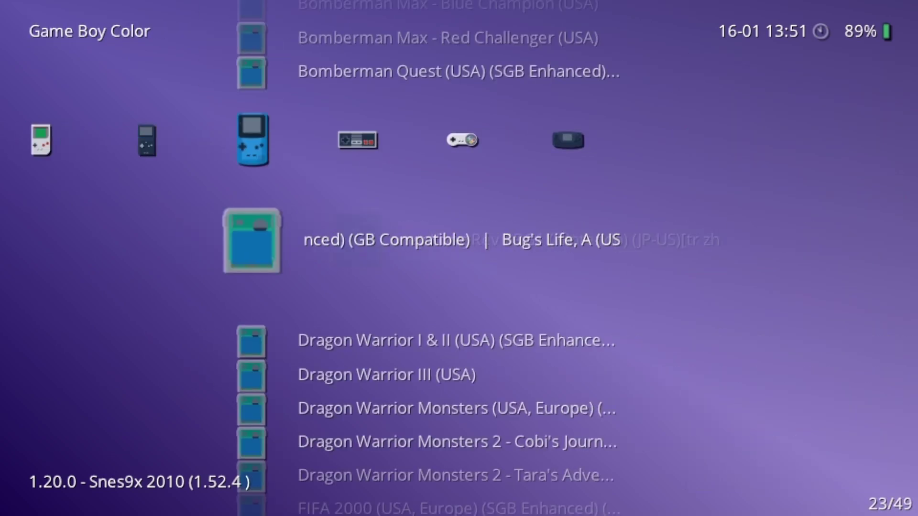
key("Left")
key("Left")
key("Left")
key("Left")
key("Left")
key("Left")
key("Left")
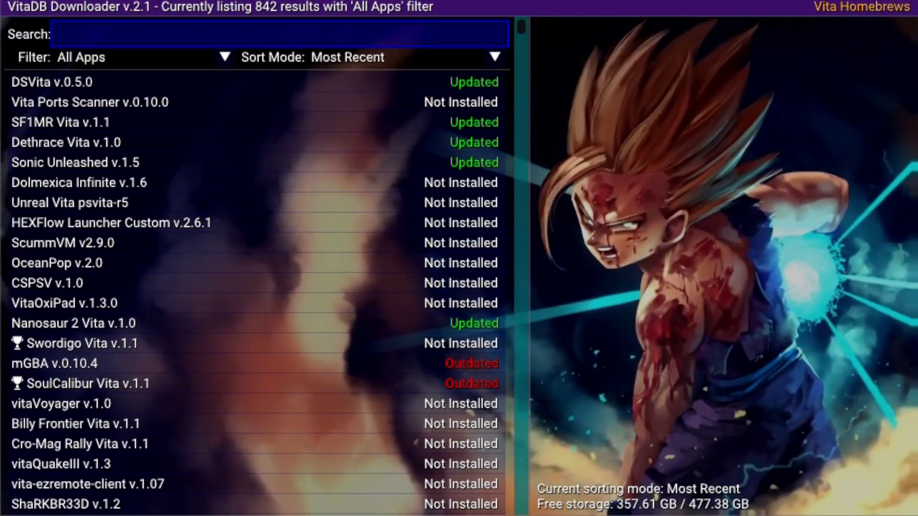
- Switch to VitaDB Downloader and filter the homebrew list to Emulators
key("Down")
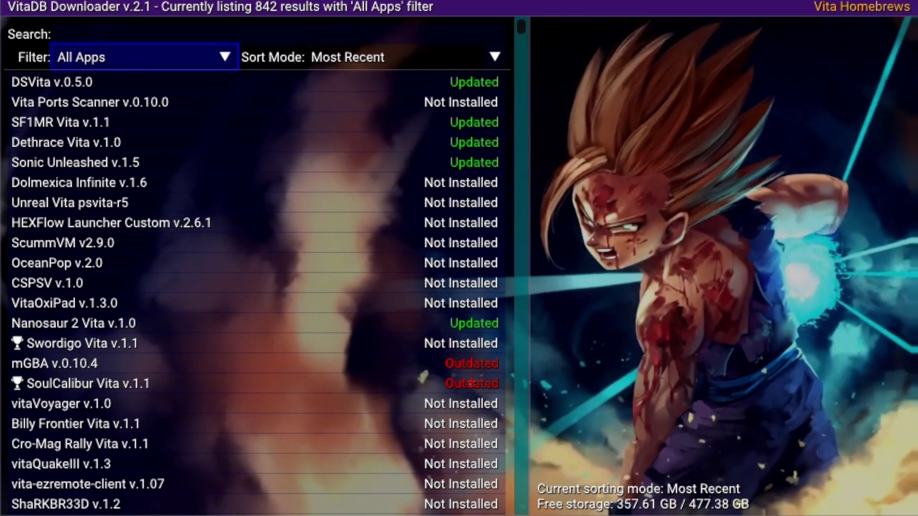
key("Return")
key("Return")
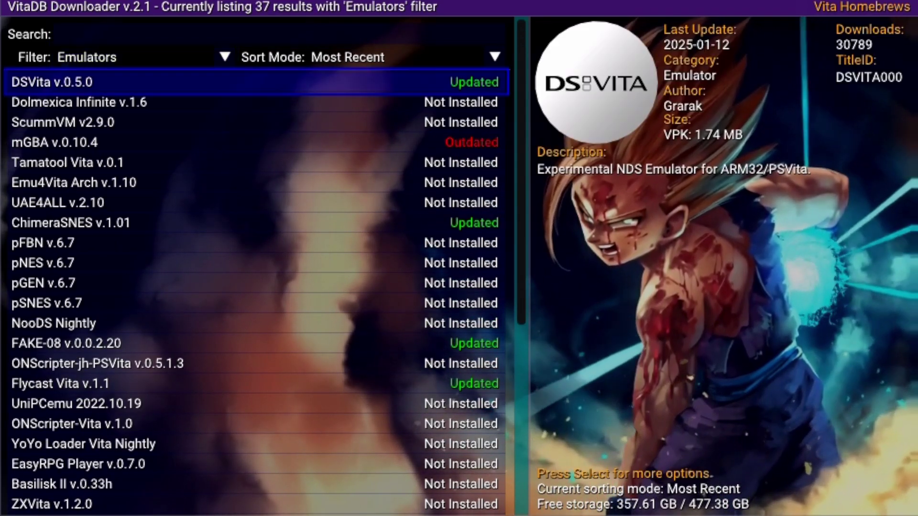
- Find RetroArch Nightly in the filtered emulator list and choose it for download
key("Down")
key("Down")
key("Down")
key("Down")
key("Down")
key("Down")
key("Down")
key("Down")
key("Down")
key("Down")
key("Down")
key("Down")
key("Down")
key("Down")
key("Down")
key("Down")
key("Down")
key("Down")
key("Down")
key("Down")
key("Up")
key("Up")
key("Up")
key("Up")
key("Up")
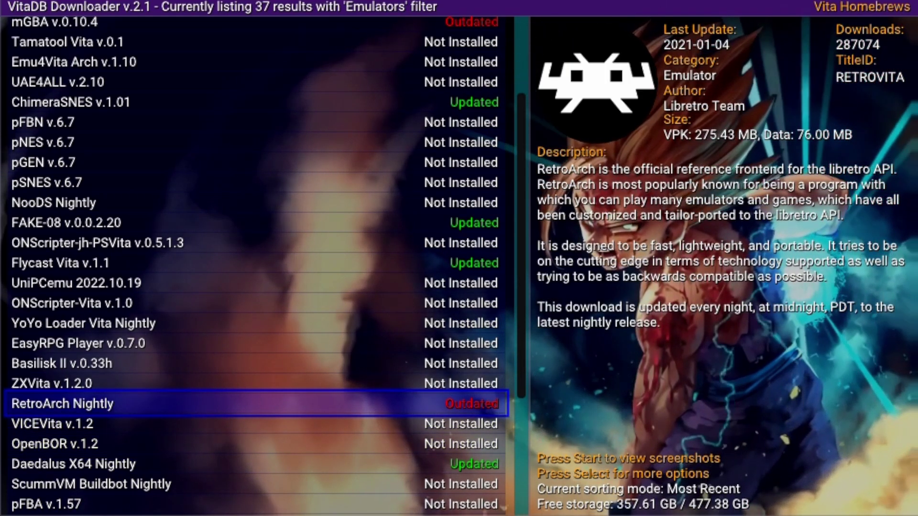
key("Return")
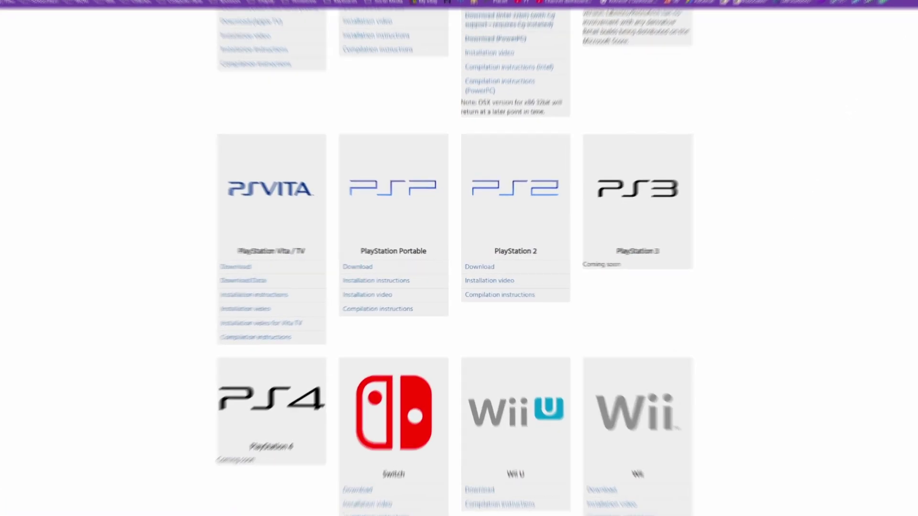
- Switch to File Explorer on the PC and extract RetroArch_data.7z into a RetroArch_data folder in Downloads
left_click(885, 24)
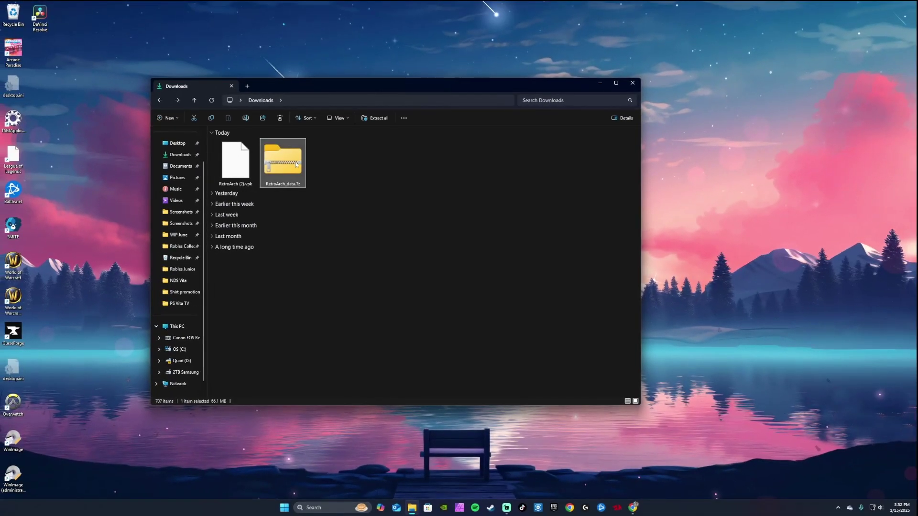
right_click(296, 164)
left_click(322, 249)
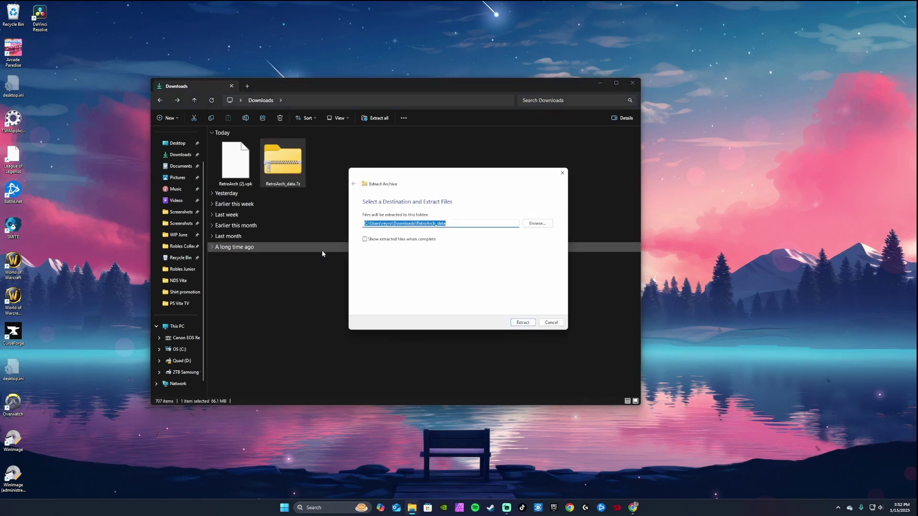
left_click(527, 325)
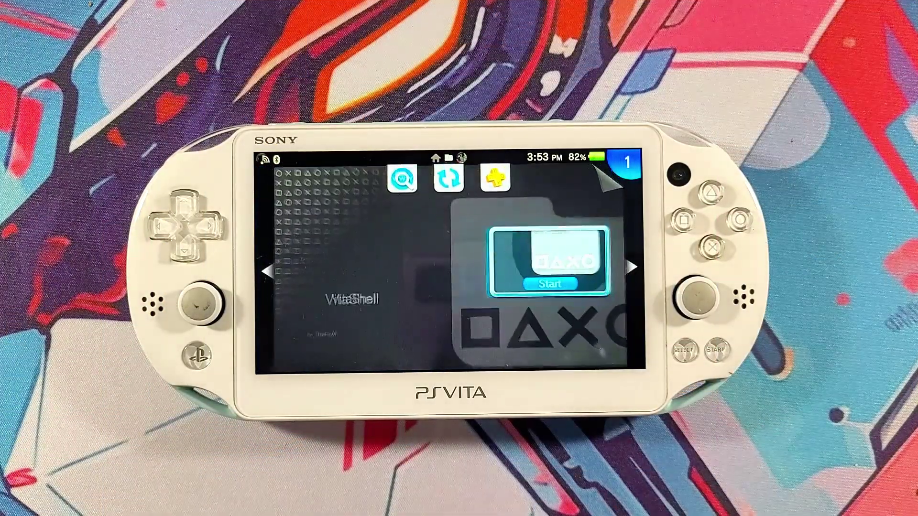
- Start VitaShell on the PS Vita, letting Custom Themes Manager close
key("Return")
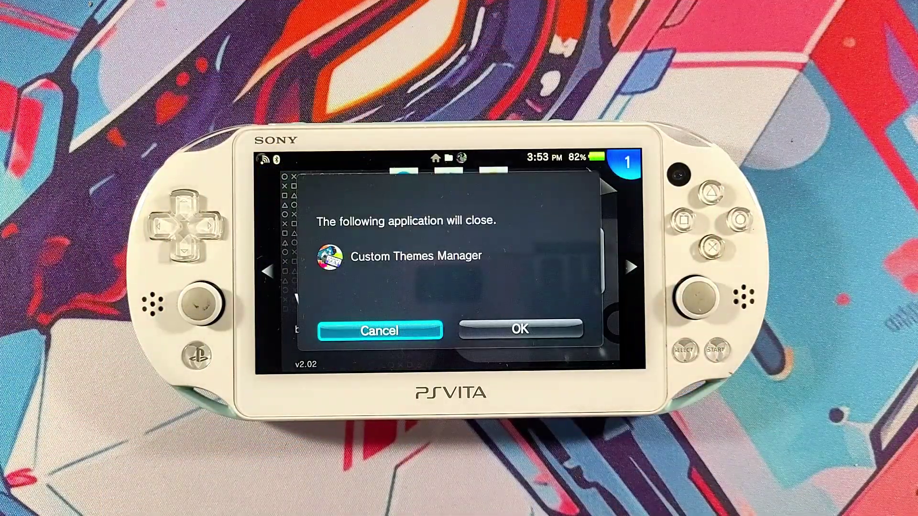
key("Return")
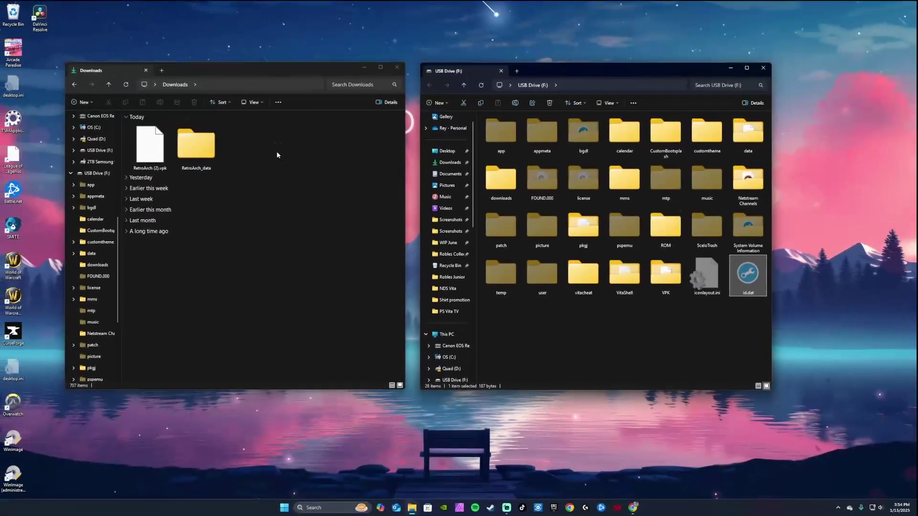
- Copy RetroArch (2).vpk and the RetroArch_data folder from Downloads to the root of USB Drive (F:)
left_click(252, 155)
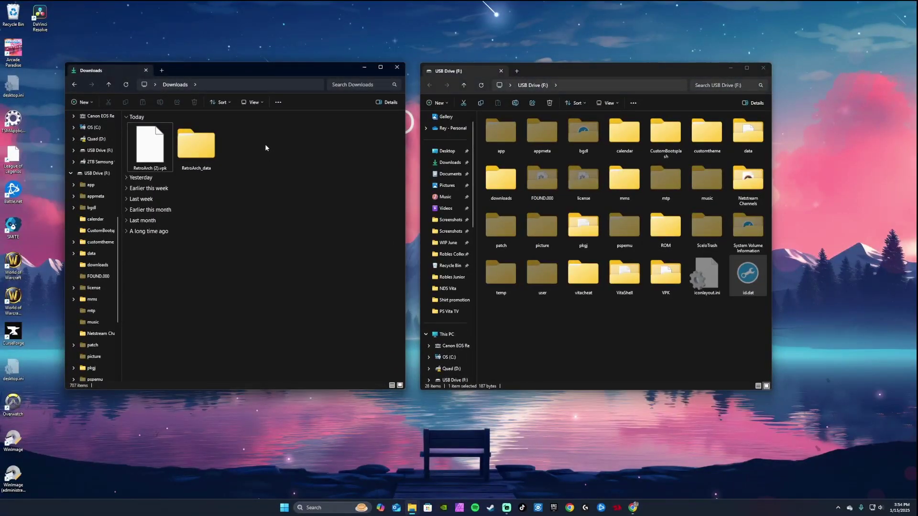
left_click_drag(278, 148, 201, 151)
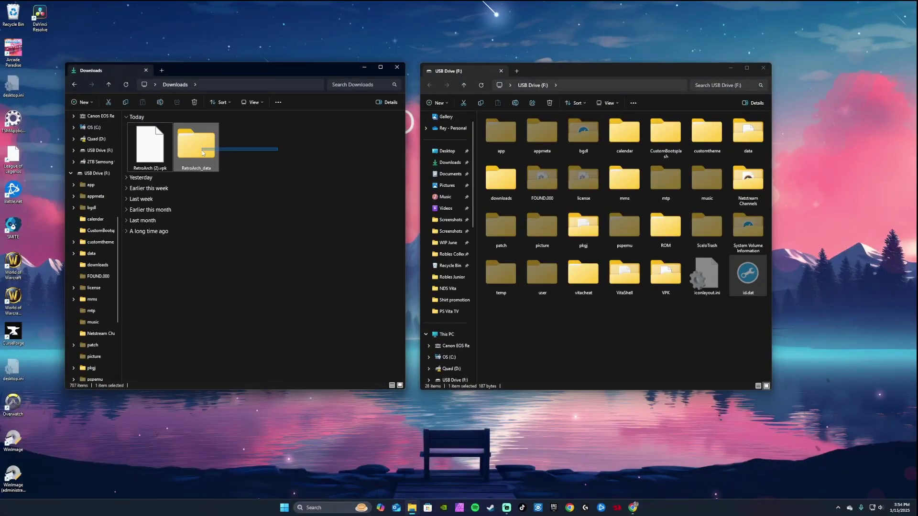
left_click_drag(542, 273, 581, 333)
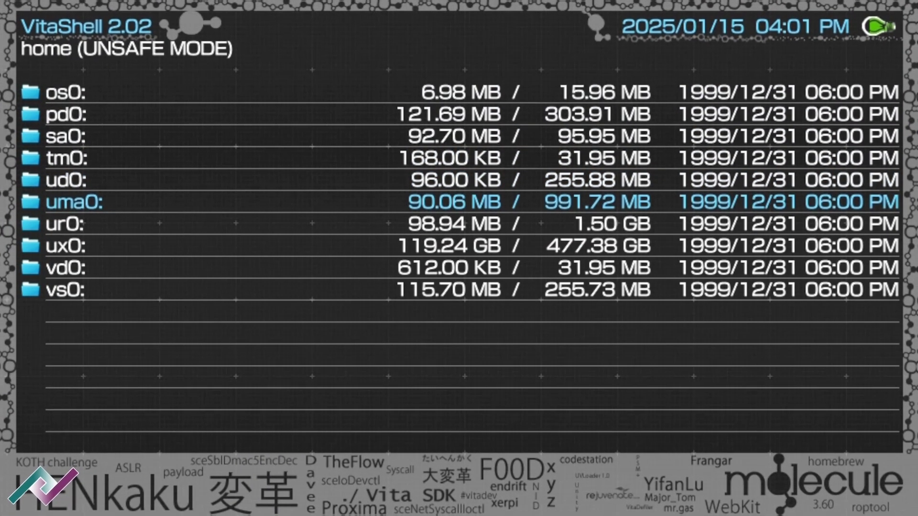
- Open the ux0: partition in VitaShell and install RetroArch (2).vpk
key("Down")
key("Down")
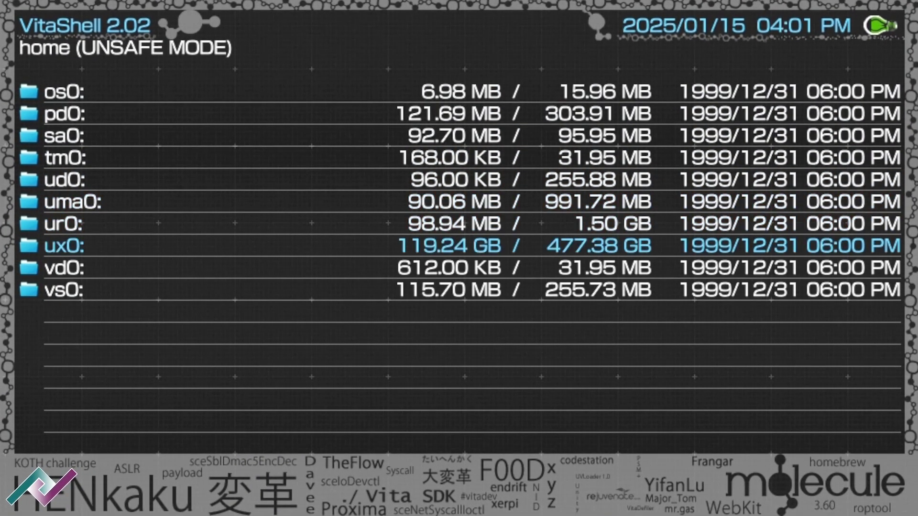
key("Return")
key("Down")
key("Down")
key("Down")
key("Down")
key("Down")
key("Down")
key("Down")
key("Down")
key("Down")
key("Down")
key("Down")
key("Down")
key("Down")
key("Down")
key("Down")
key("Down")
key("Down")
key("Down")
key("Down")
key("Down")
key("Down")
key("Down")
key("Down")
key("Down")
key("Down")
key("Down")
key("Down")
key("Down")
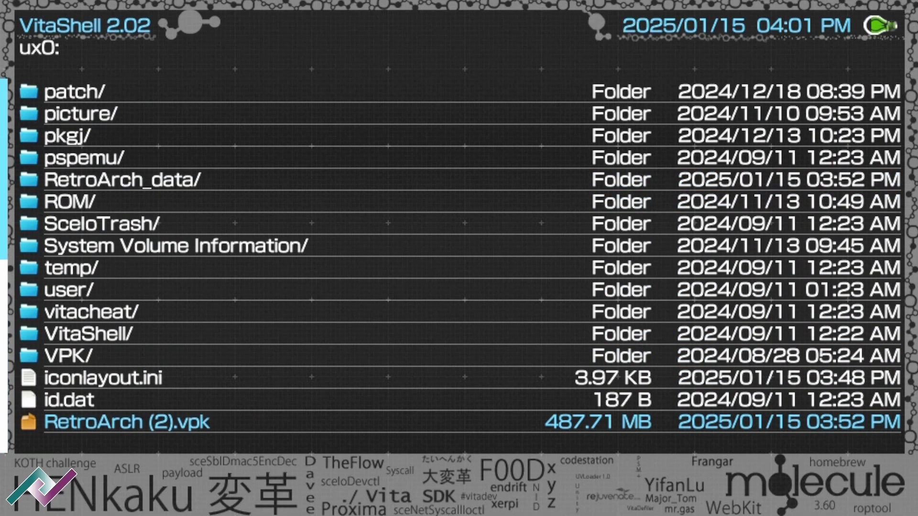
key("Return")
key("Return")
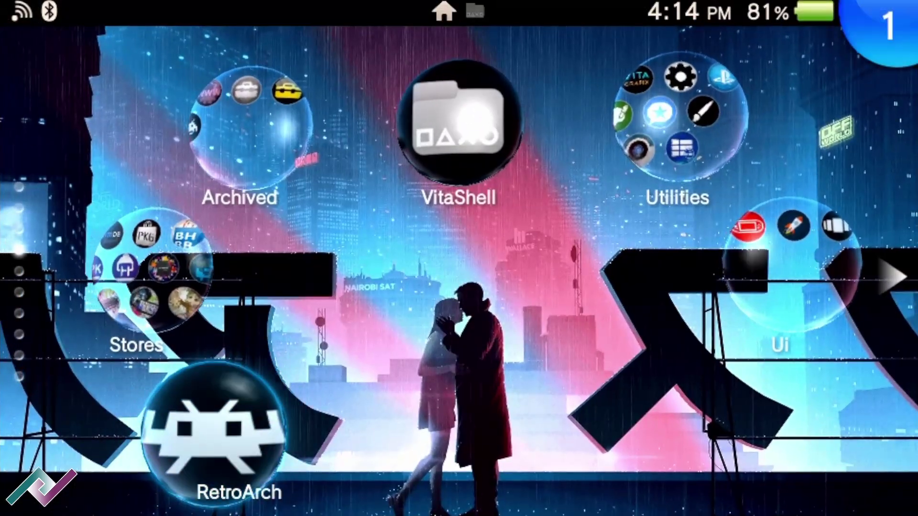
- Launch RetroArch once from the Vita home screen and return to the ux0: folder in VitaShell
key("Return")
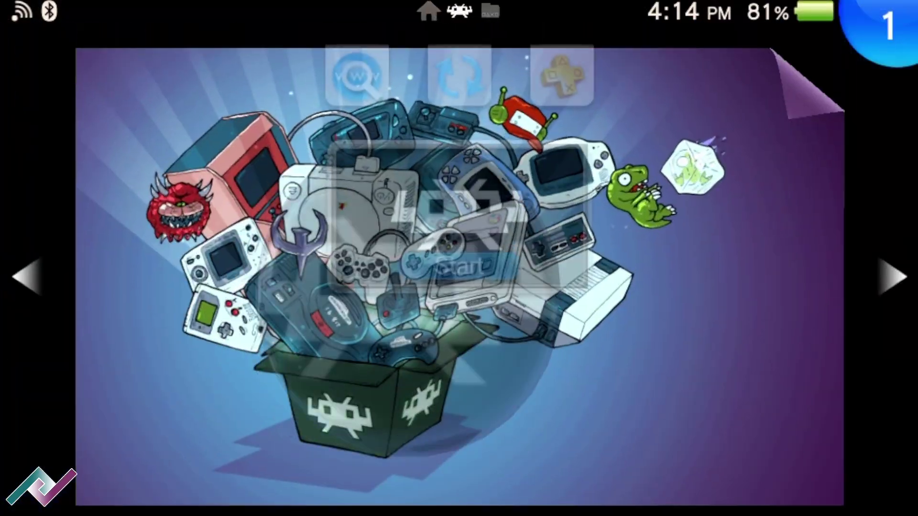
key("Return")
key("Right")
key("Return")
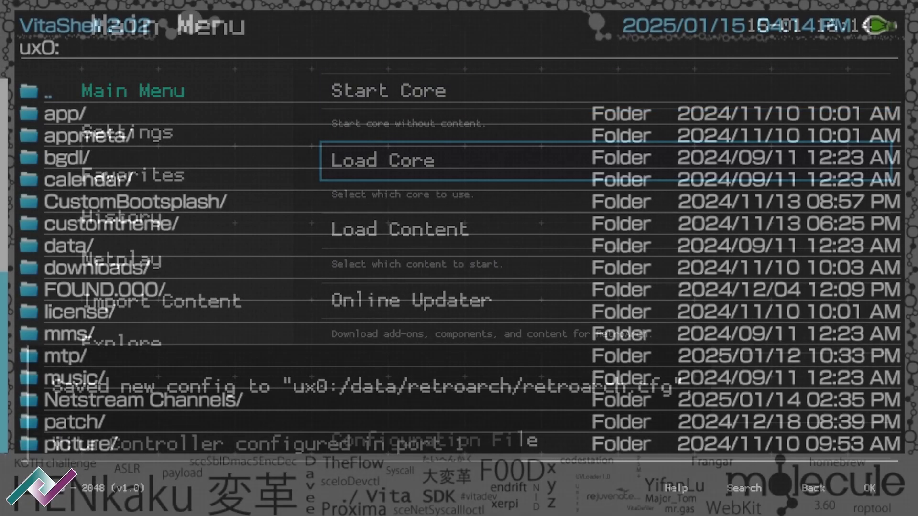
key("Escape")
key("Down")
key("Up")
key("Return")
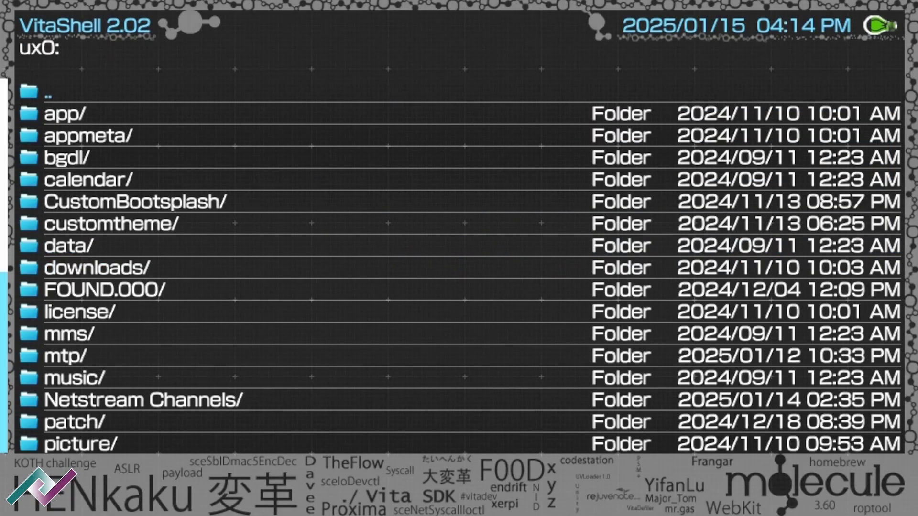
- Open the retroarch folder inside ux0:RetroArch_data
key("Down")
key("Down")
key("Down")
key("Down")
key("Down")
key("Down")
key("Down")
key("Down")
key("Down")
key("Down")
key("Down")
key("Down")
key("Down")
key("Down")
key("Down")
key("Down")
key("Down")
key("Down")
key("Down")
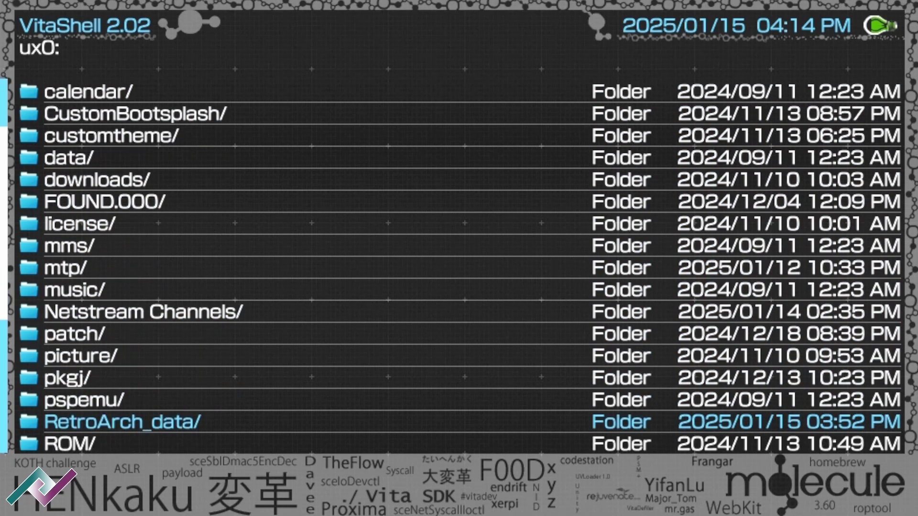
key("Down")
key("Up")
key("Up")
key("Up")
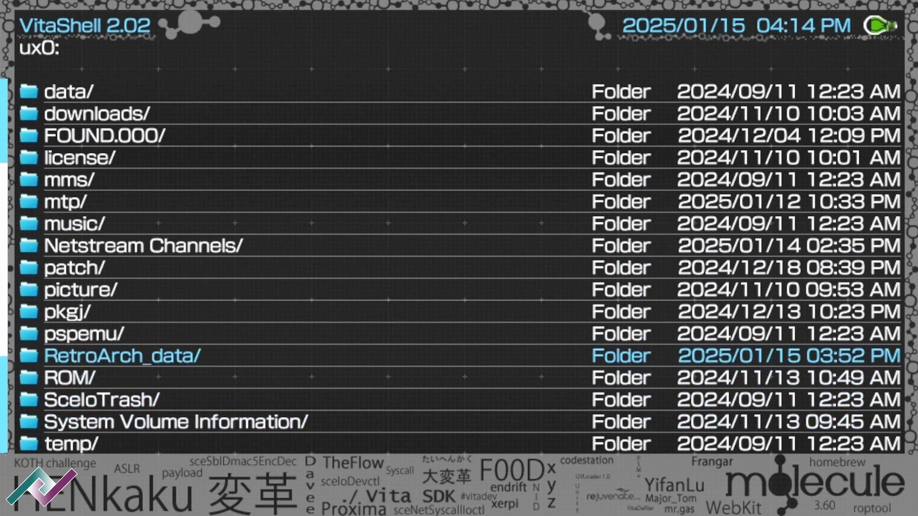
key("Return")
key("Down")
key("Return")
key("Down")
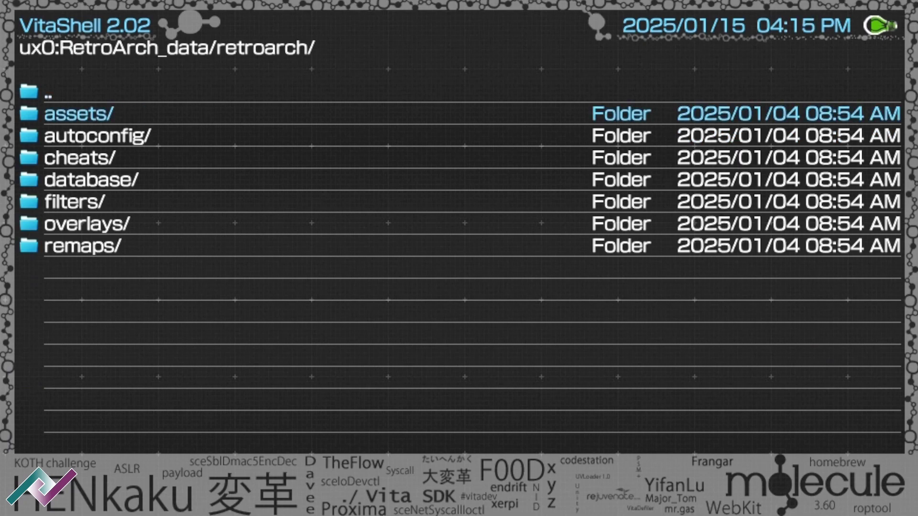
- Mark all folders in ux0:RetroArch_data/retroarch/, from assets to remaps, and copy them
key("v")
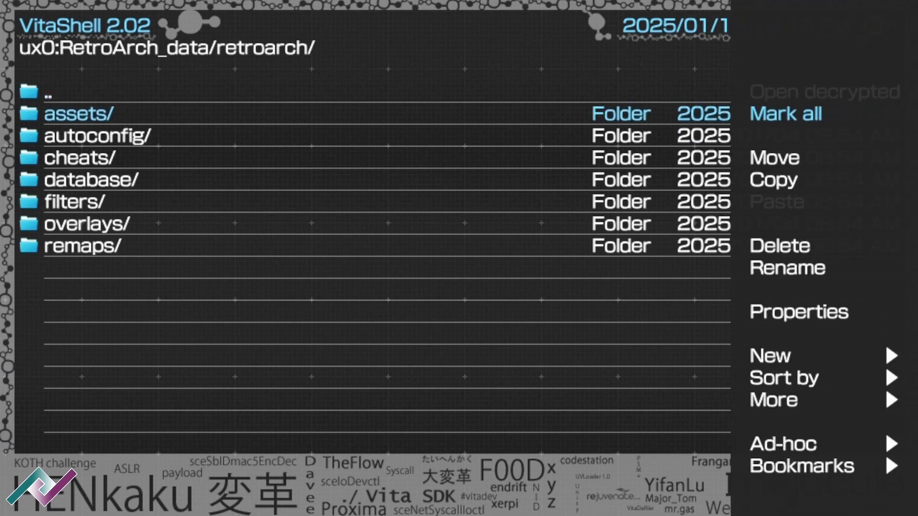
key("Return")
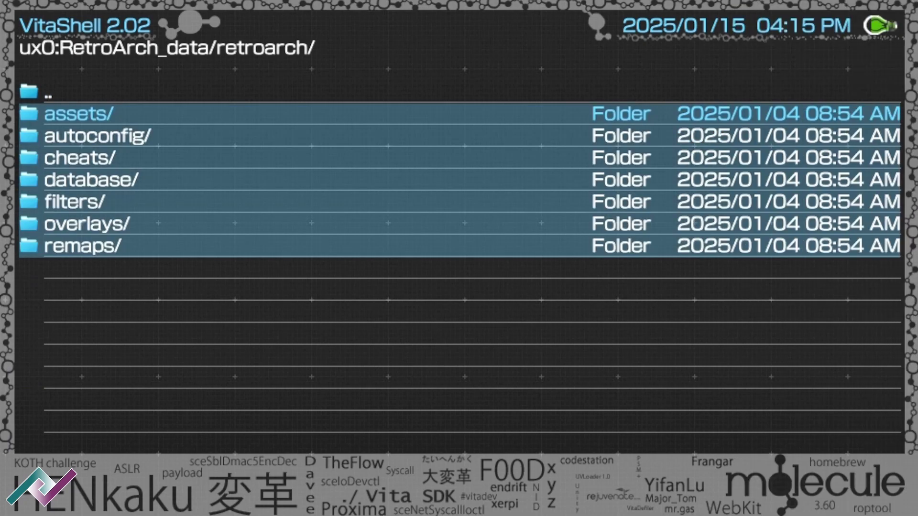
key("v")
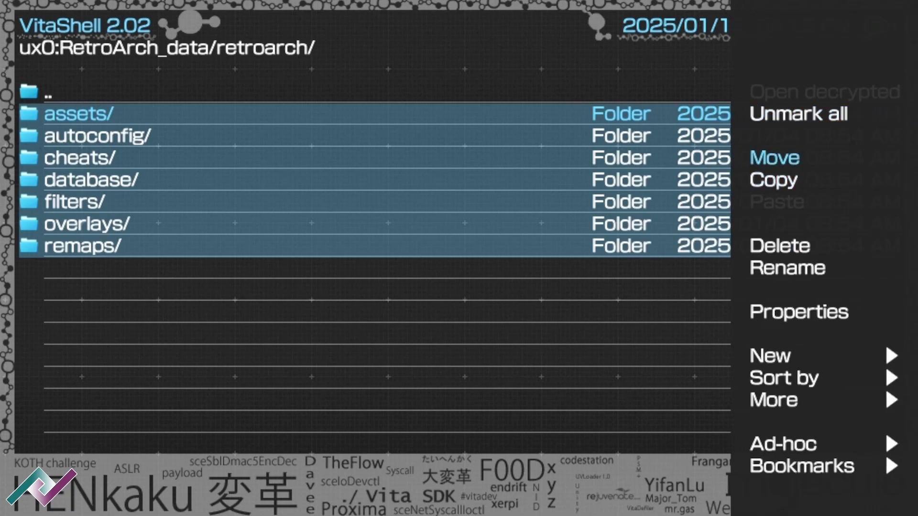
key("Down")
key("Return")
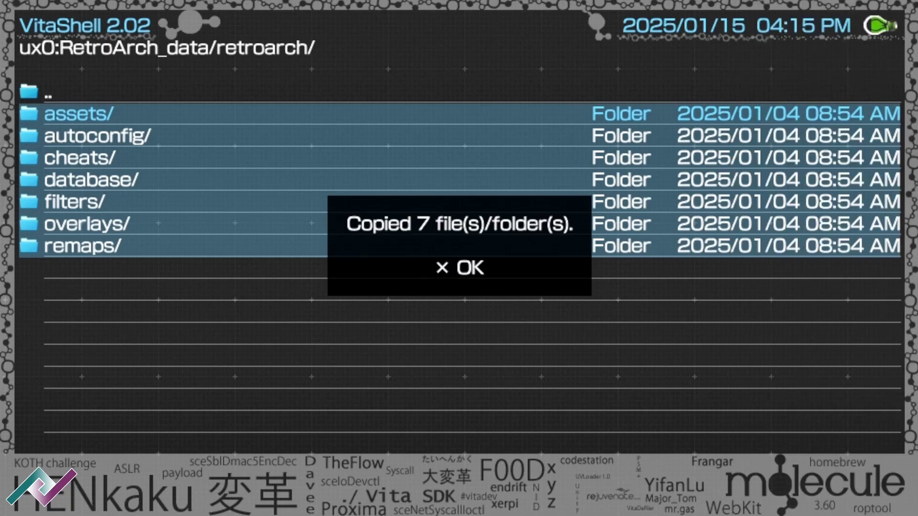
- Finish copying the seven folders, return to the ux0: root and open its data folder
key("Return")
key("Escape")
key("Escape")
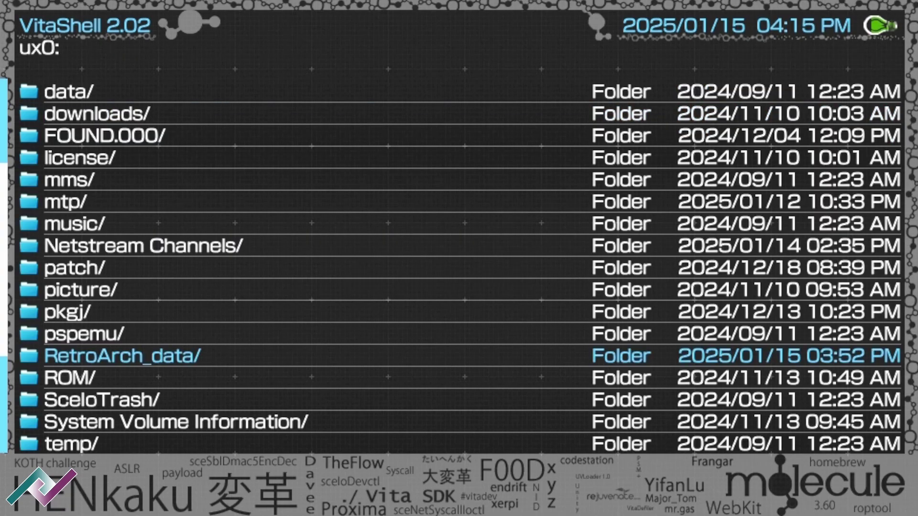
key("Up")
key("Up")
key("Up")
key("Up")
key("Up")
key("Up")
key("Up")
key("Up")
key("Up")
key("Up")
key("Up")
key("Up")
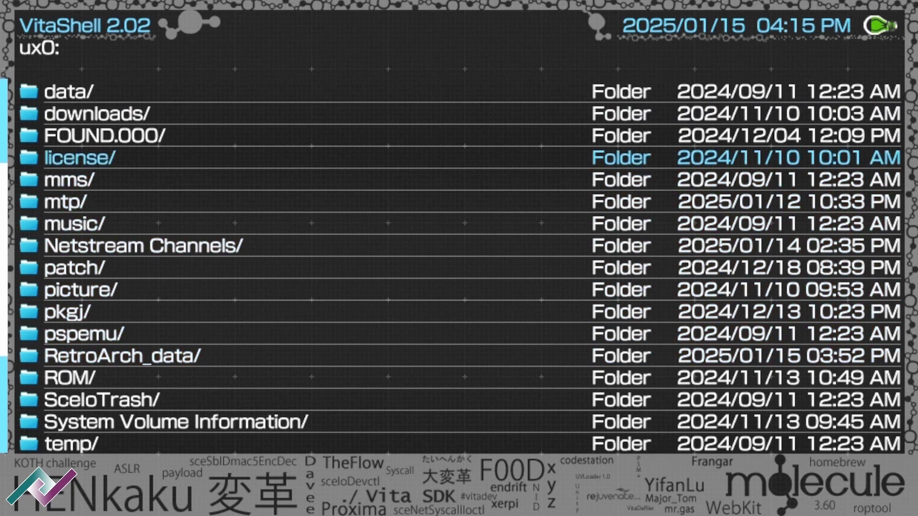
key("Return")
- Open the retroarch folder inside ux0:data/
key("Down")
key("Down")
key("Down")
key("Down")
key("Down")
key("Down")
key("Down")
key("Down")
key("Down")
key("Down")
key("Down")
key("Down")
key("Down")
key("Down")
key("Down")
key("Down")
key("Down")
key("Down")
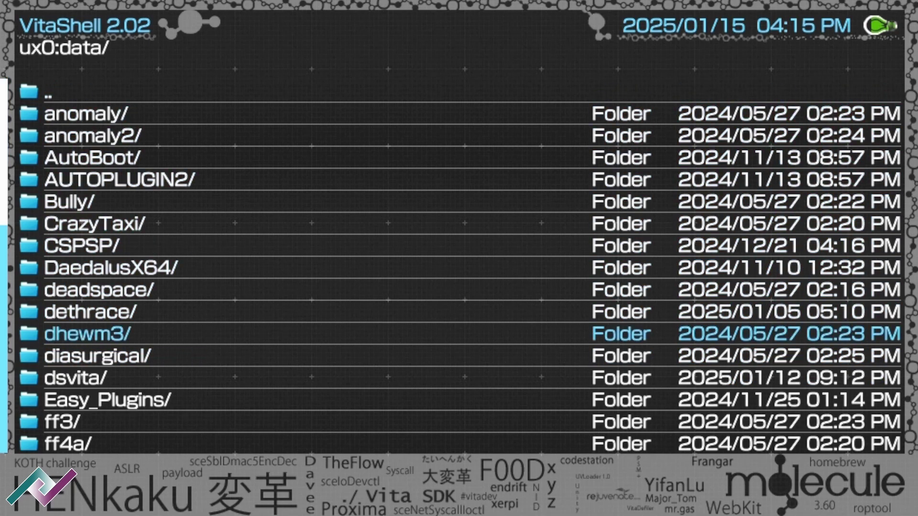
key("Down")
key("Down")
key("Down")
key("Down")
key("Down")
key("Down")
key("Down")
key("Down")
key("Down")
key("Down")
key("Down")
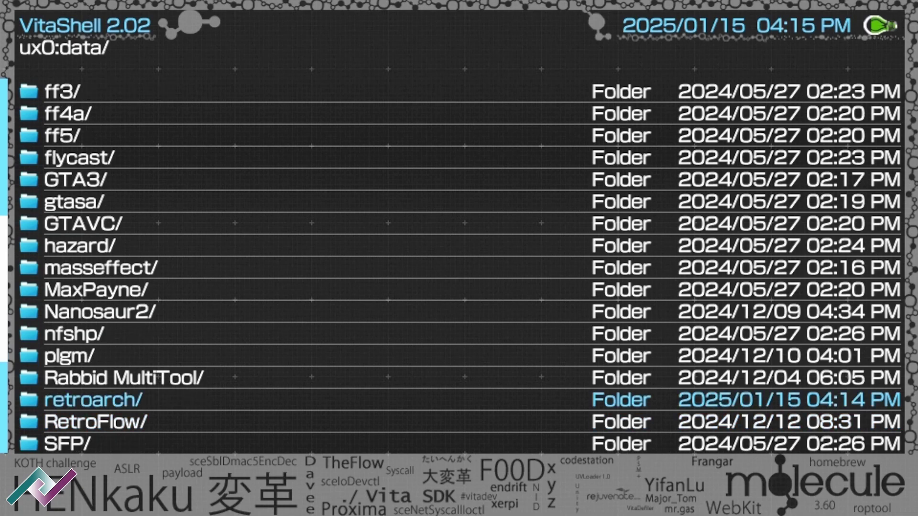
key("Return")
- Paste the copied folders into ux0:data/retroarch/
key("Down")
key("v")
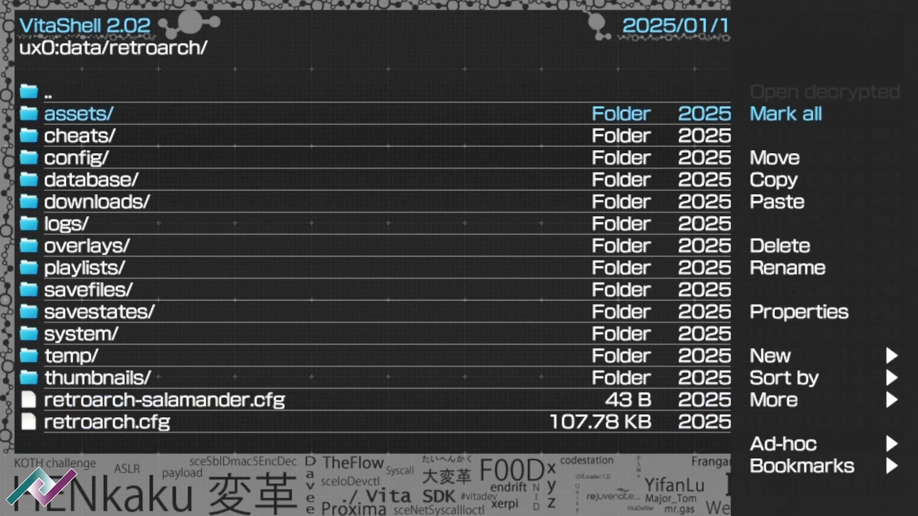
key("Down")
key("Down")
key("Down")
key("Up")
key("Up")
key("Down")
key("Down")
key("Return")
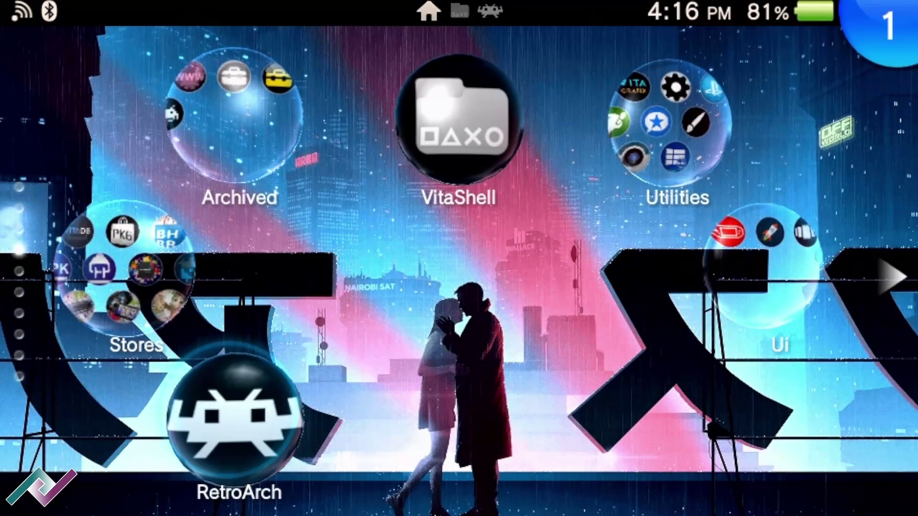
- Switch to RetroArch by launching it from the Vita home screen
key("Return")
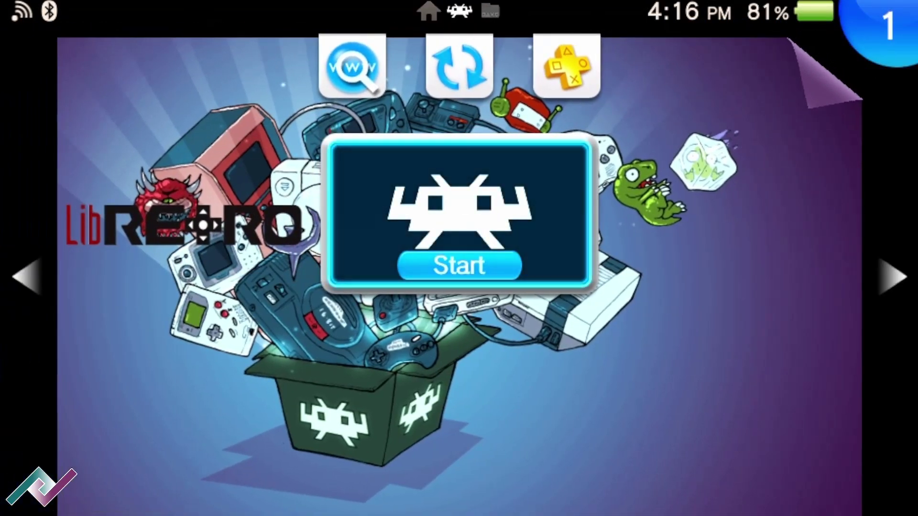
key("Return")
key("Right")
key("Return")
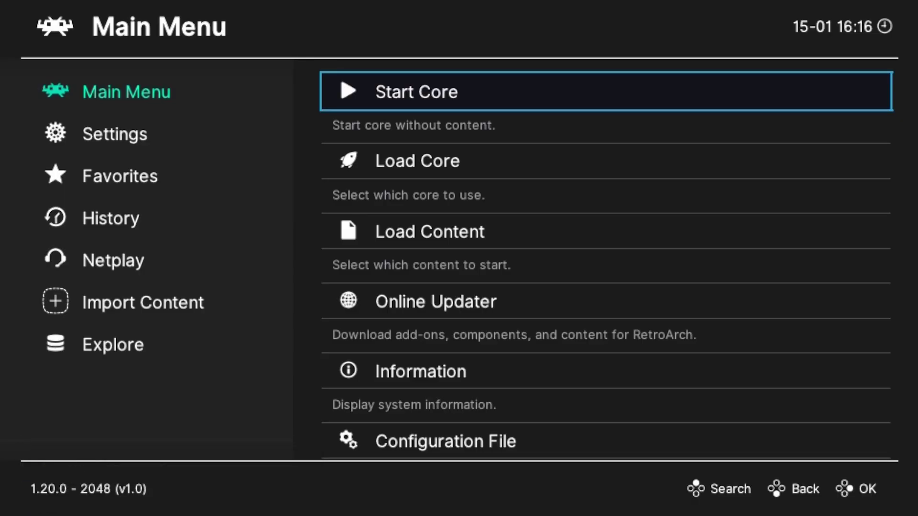
key("Down")
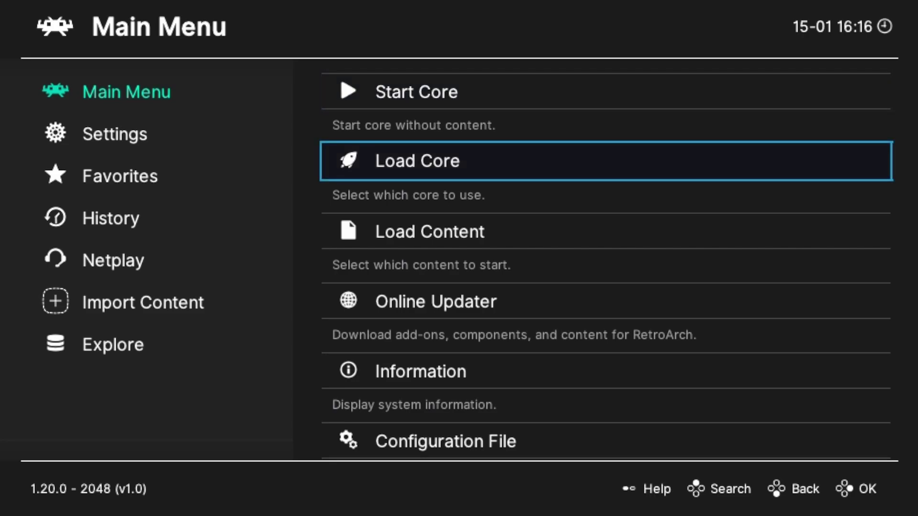
key("Up")
key("Down")
key("Down")
key("Up")
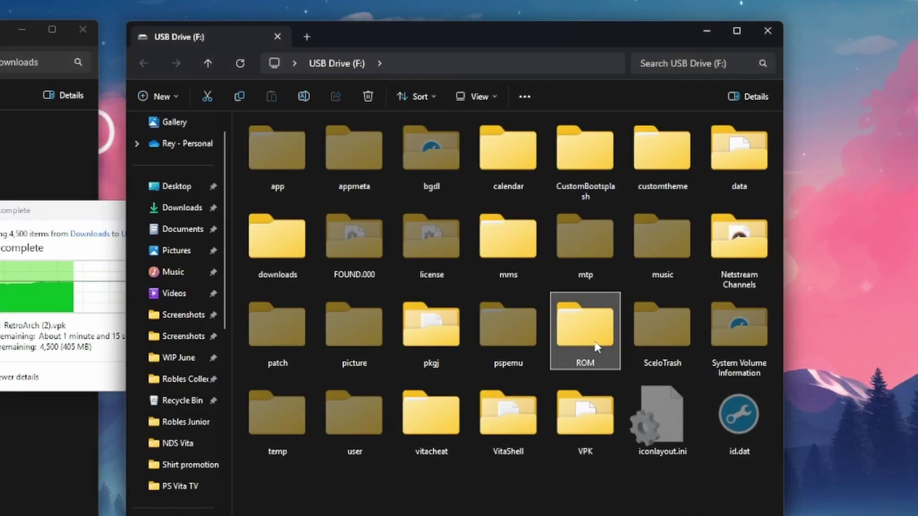
- In File Explorer, open the ROM folder on USB Drive (F:), show its contents as large icons and open snes
right_click(593, 345)
left_click(529, 492)
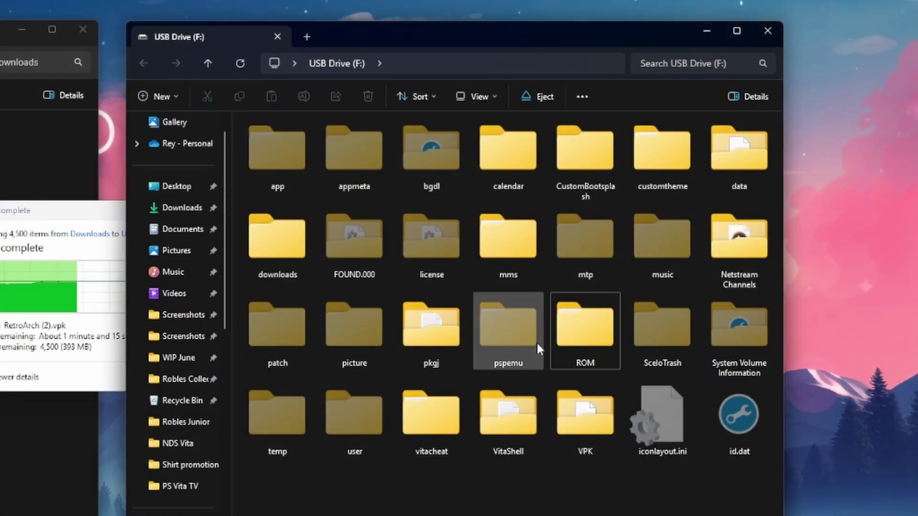
double_click(564, 348)
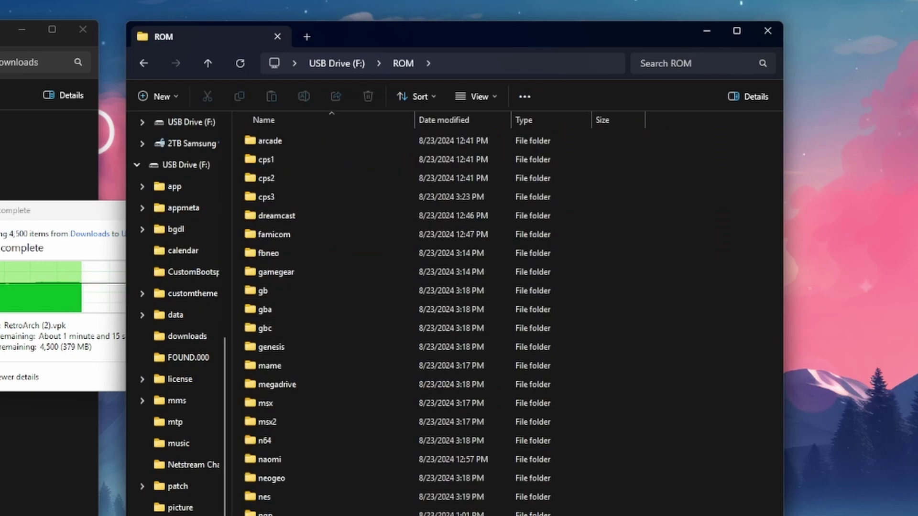
key("ctrl+shift+2")
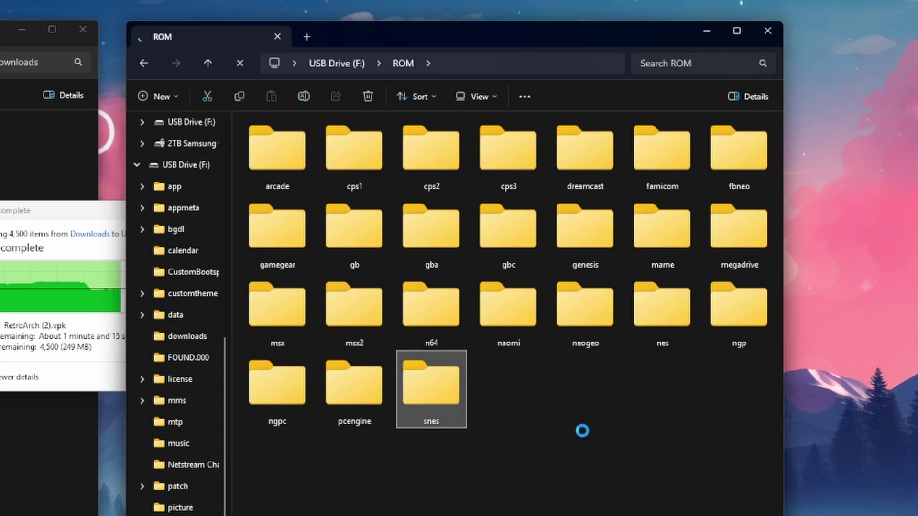
key("Return")
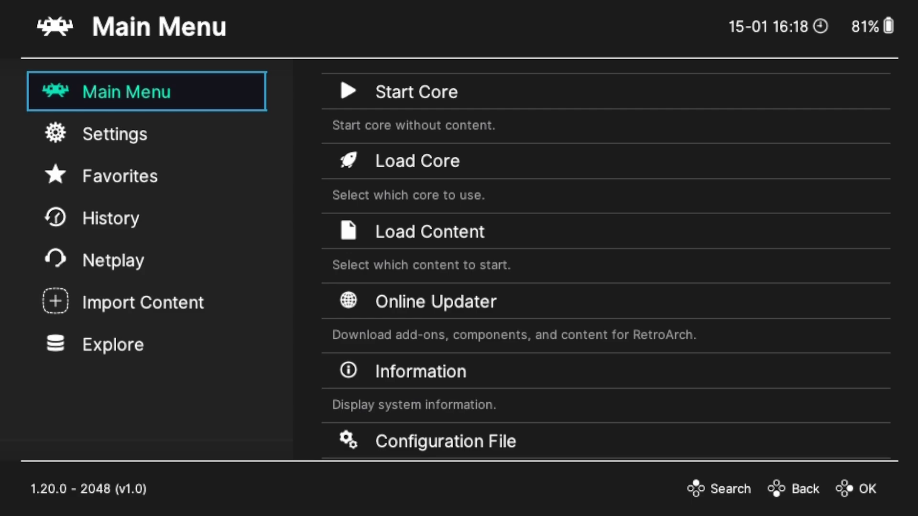
- Set the Menu driver in RetroArch's User Interface settings to xmb
key("Down")
key("Right")
key("Up")
key("Down")
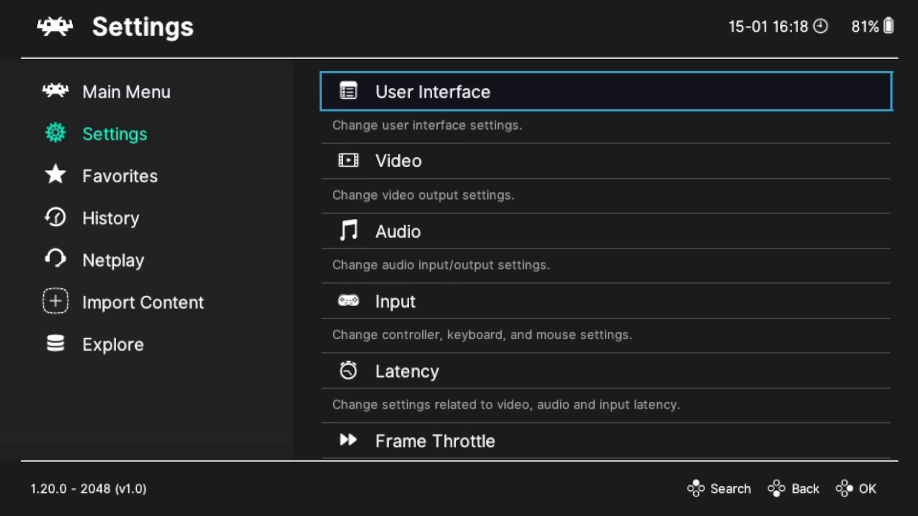
key("Return")
key("Up")
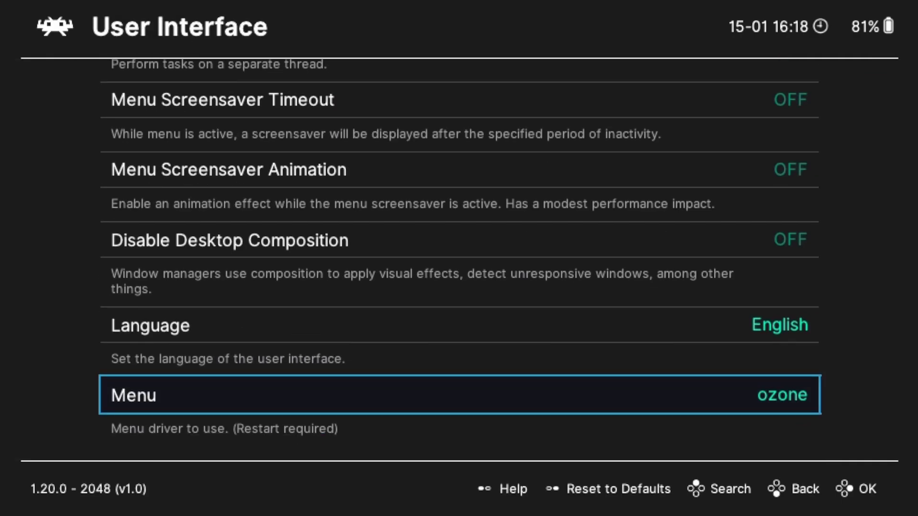
key("Return")
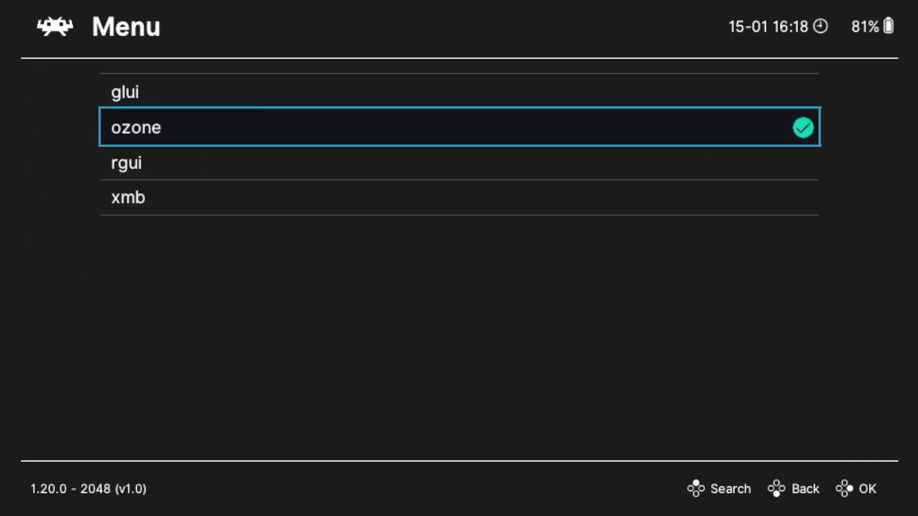
key("Down")
key("Down")
key("Return")
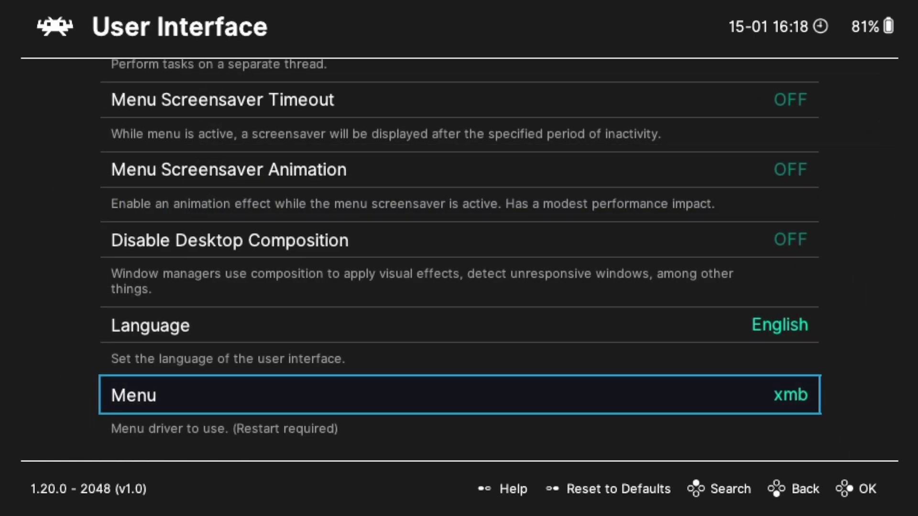
- Return to the Main Menu and restart RetroArch to apply the xmb menu driver
key("BackSpace")
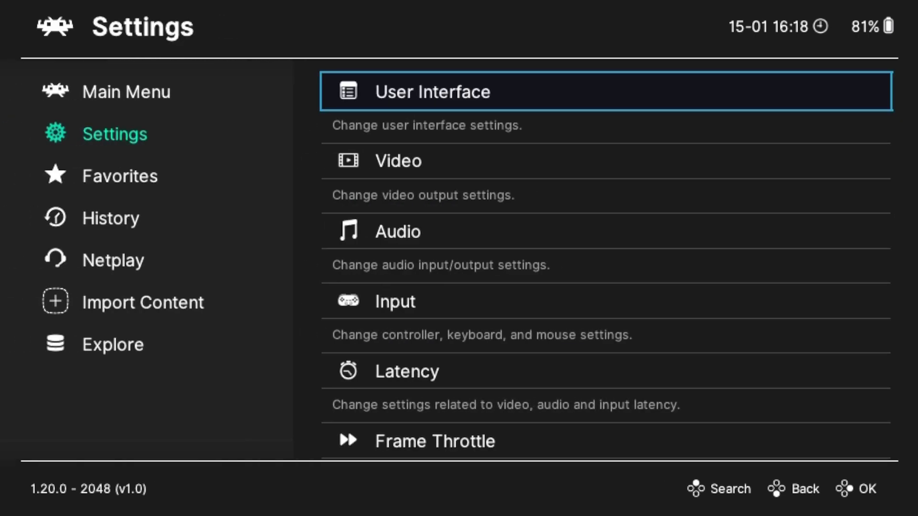
key("Left")
key("Up")
key("Right")
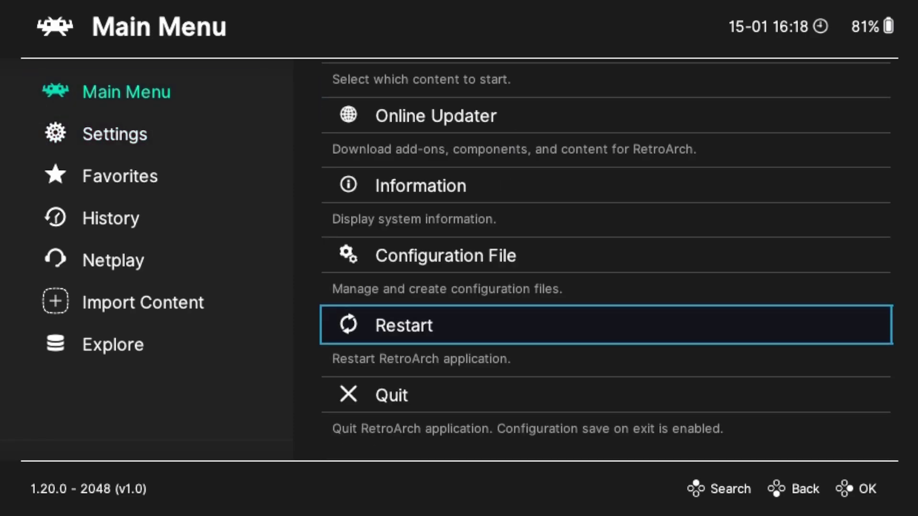
key("Return")
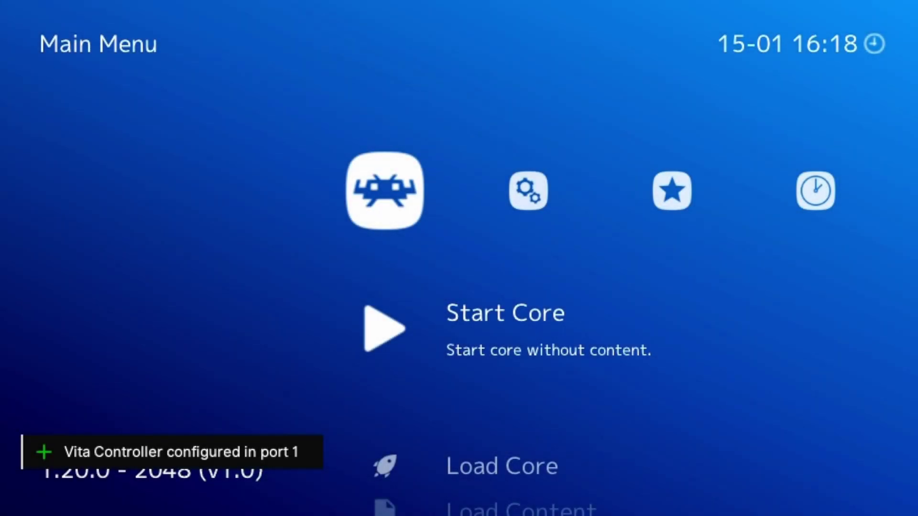
- Look through the XMB menu categories between Main Menu and Netplay, ending on Settings
key("Right")
key("Right")
key("Right")
key("Right")
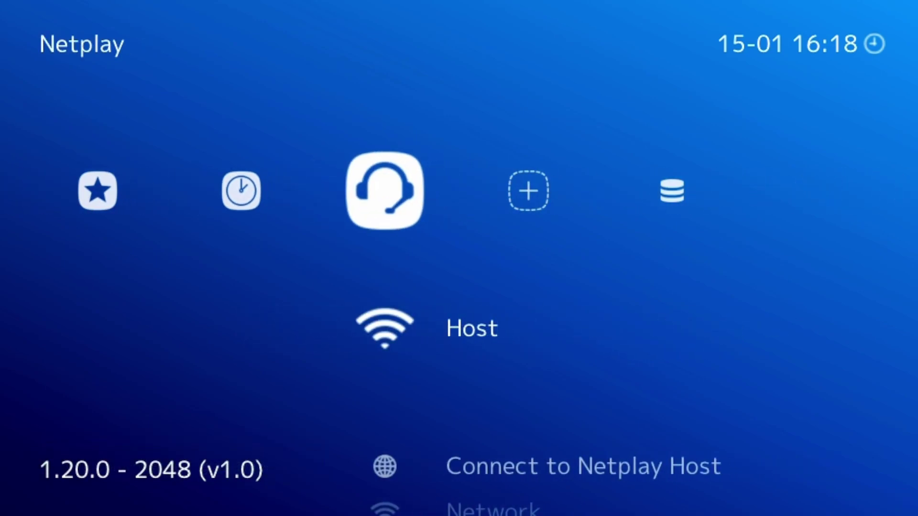
key("Left")
key("Left")
key("Left")
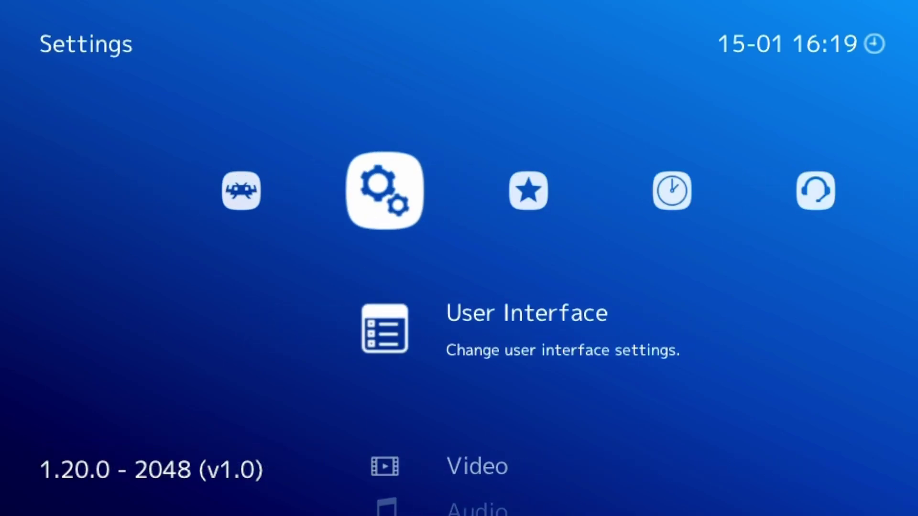
key("Left")
key("Right")
- Set the Scale Factor in the User Interface Appearance settings to 1.00x
key("Return")
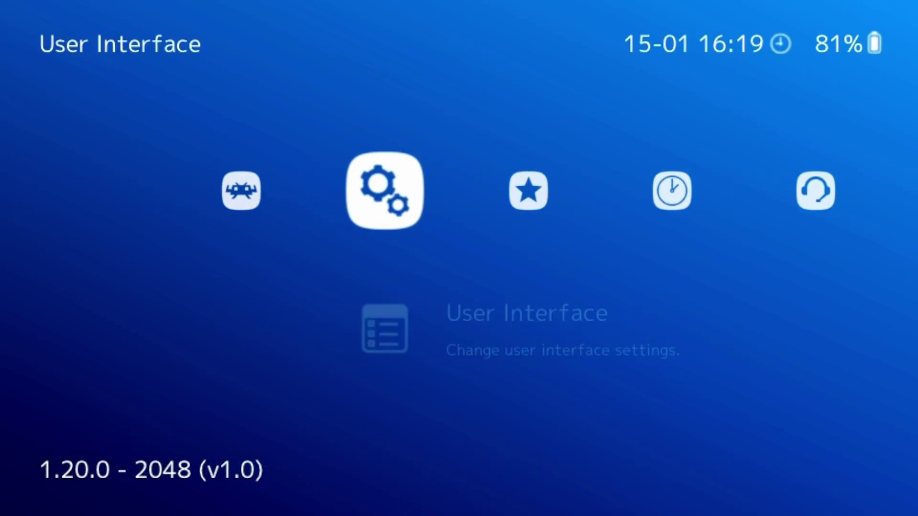
key("Return")
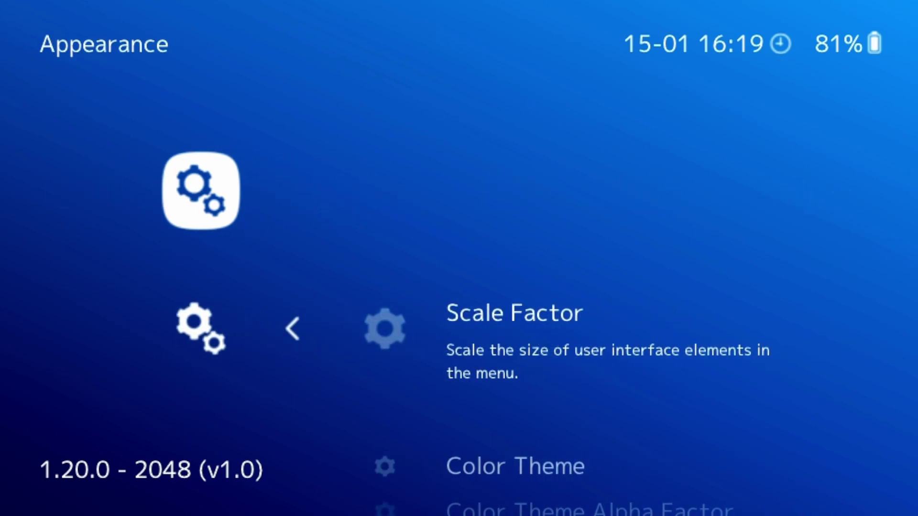
key("Return")
key("Up")
key("Up")
key("Up")
key("Up")
key("Up")
key("Up")
key("Up")
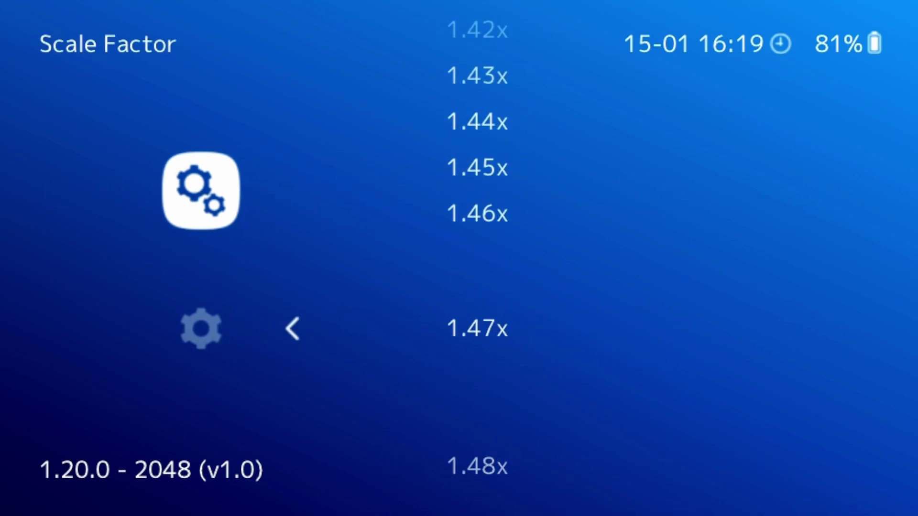
key("Up")
key("Up")
key("Up")
key("Up")
key("Up")
key("Up")
key("Up")
key("Up")
key("Up")
key("Up")
key("Up")
key("Up")
key("Up")
key("Up")
key("Up")
key("Up")
key("Up")
key("Up")
key("Up")
key("Up")
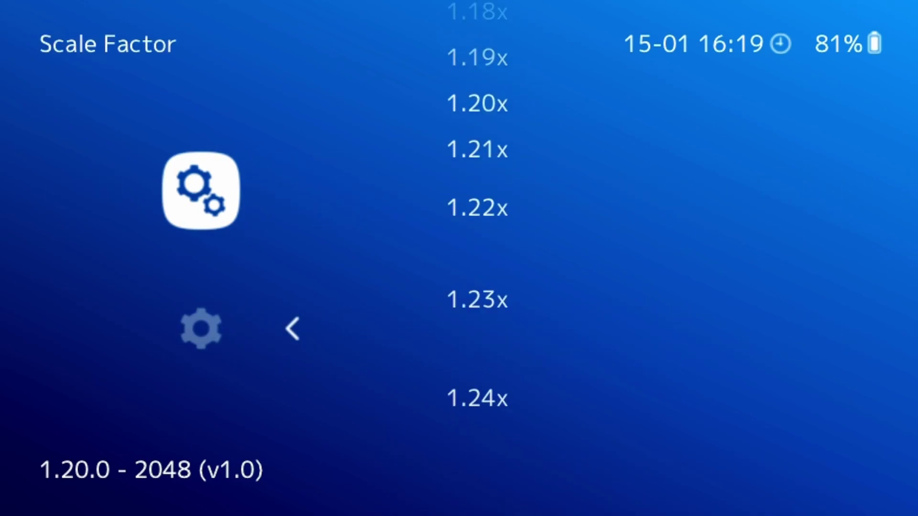
key("Up")
key("Up")
key("Up")
key("Up")
key("Up")
key("Up")
key("Up")
key("Up")
key("Up")
key("Up")
key("Up")
key("Up")
key("Up")
key("Up")
key("Up")
key("Down")
key("Down")
key("Down")
key("Up")
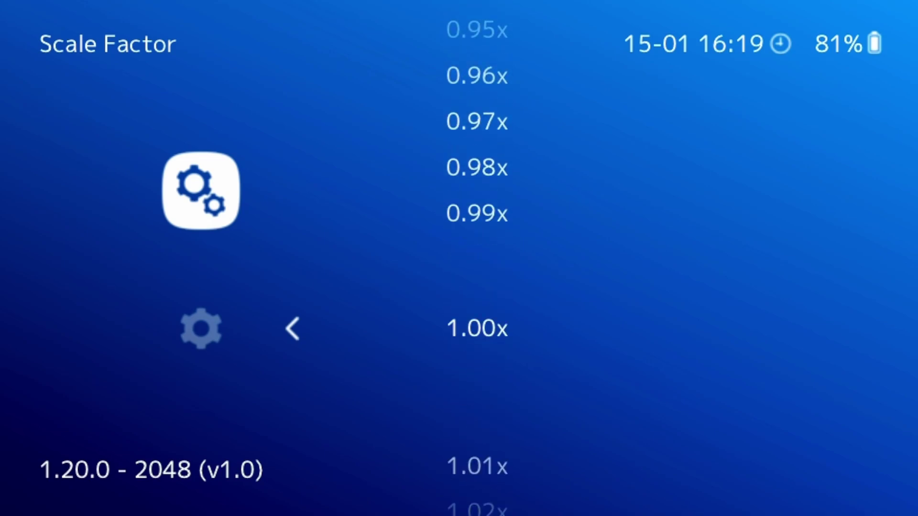
key("Return")
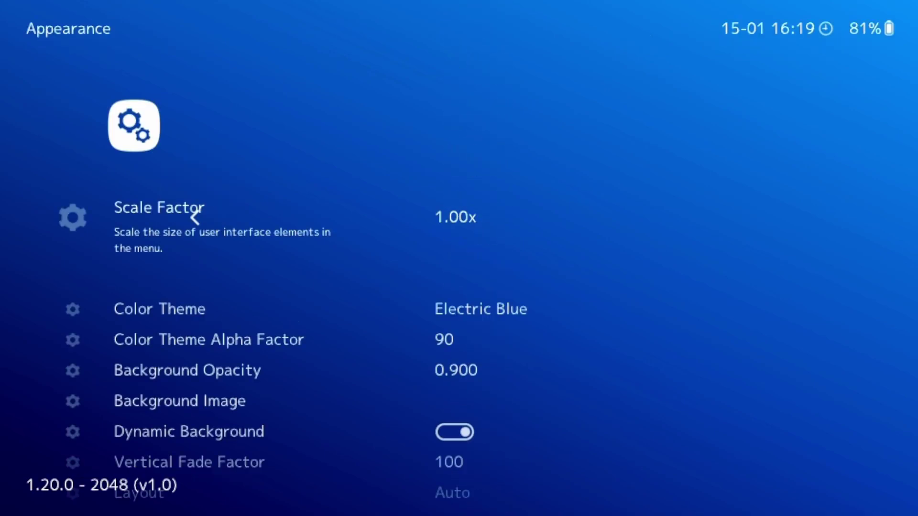
- Turn on Shadow Effects in the Appearance settings
key("Down")
key("Down")
key("Down")
key("Down")
key("Down")
key("Down")
key("Down")
key("Down")
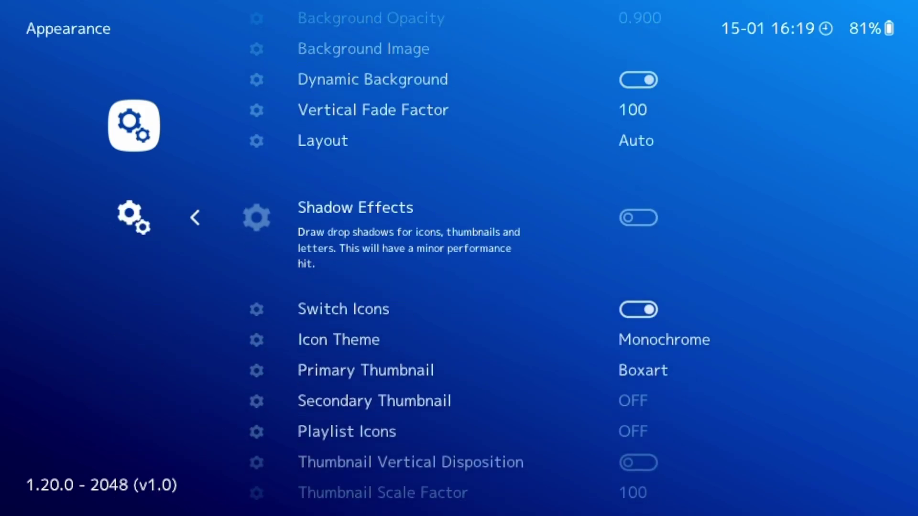
key("Return")
key("Up")
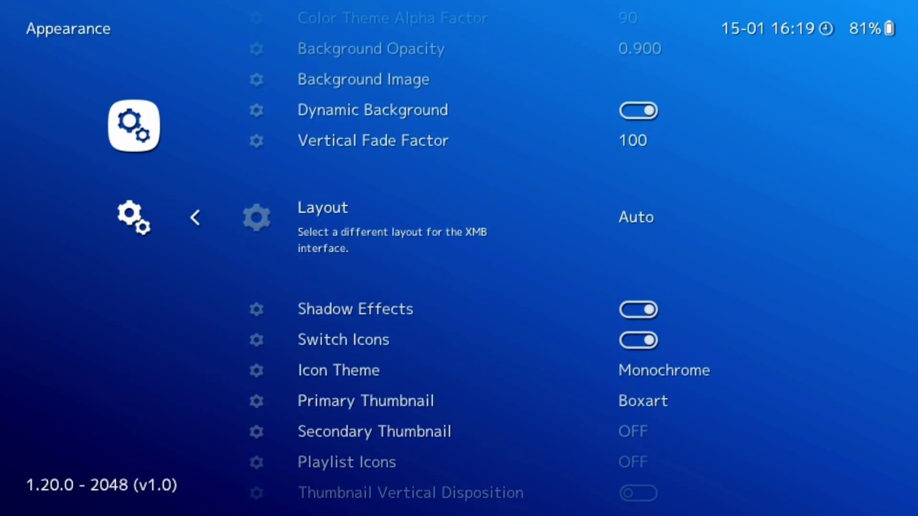
- Switch the Icon Theme from Monochrome to the next available theme and return to the Settings category
key("Down")
key("Down")
key("Down")
key("Right")
key("BackSpace")
key("BackSpace")
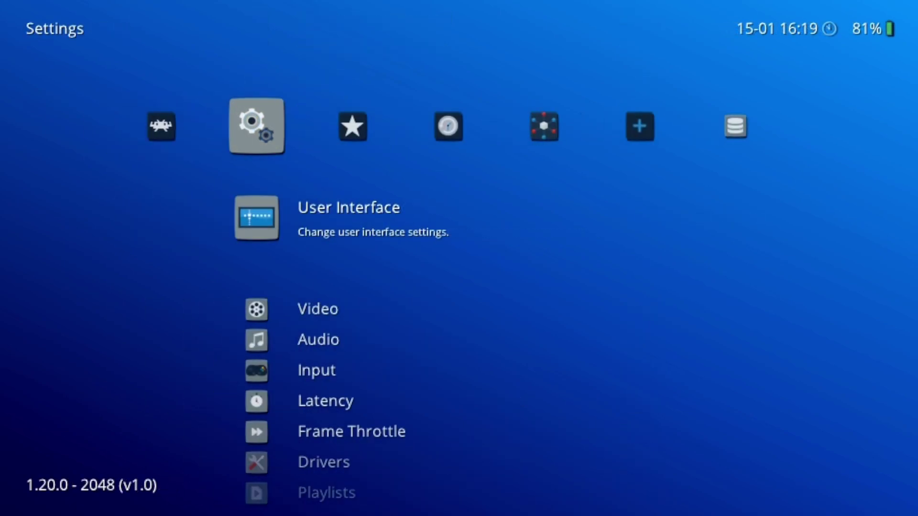
- Look through the XMB menu categories from Settings to Explore to review the new icons, returning to Settings
key("Right")
key("Right")
key("Right")
key("Right")
key("Right")
key("Left")
key("Left")
key("Left")
key("Left")
key("Left")
- Set the Color Theme in the User Interface Appearance settings to Morning Blue
key("Up")
key("Up")
key("Up")
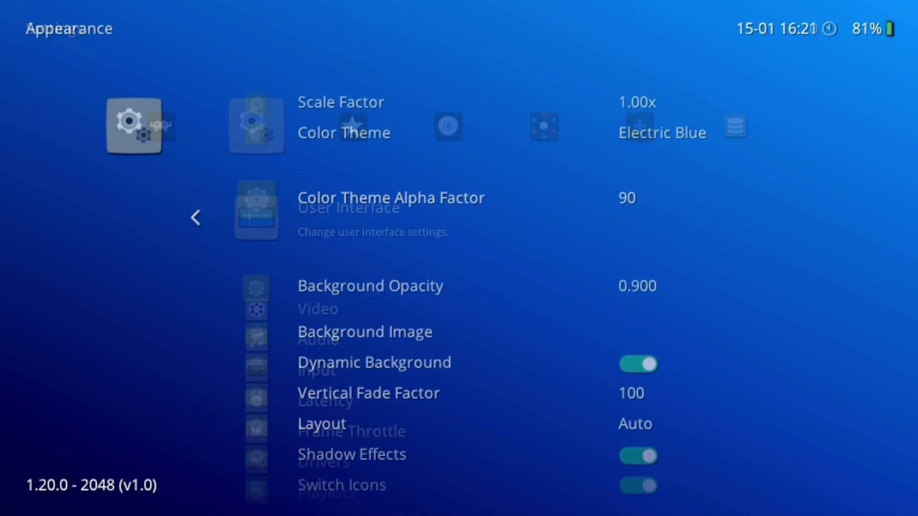
key("Return")
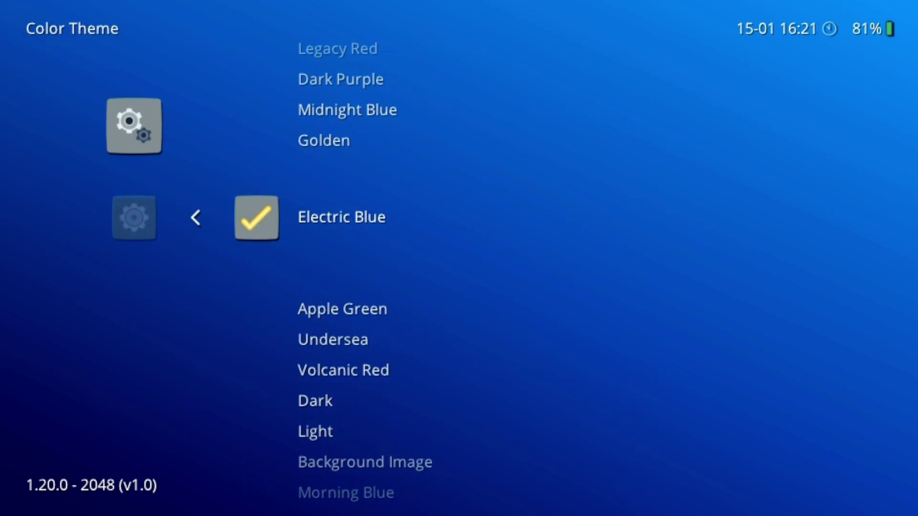
key("Down")
key("Down")
key("Down")
key("Down")
key("Down")
key("Down")
key("Down")
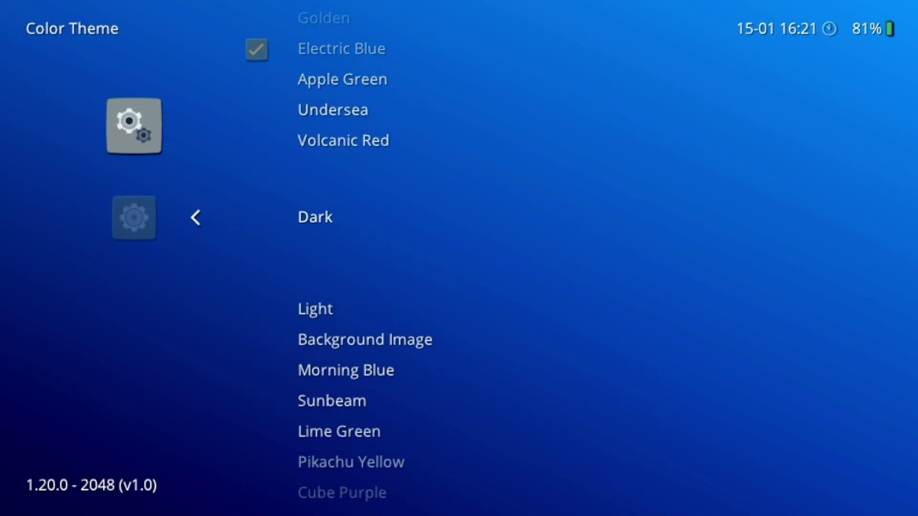
key("Return")
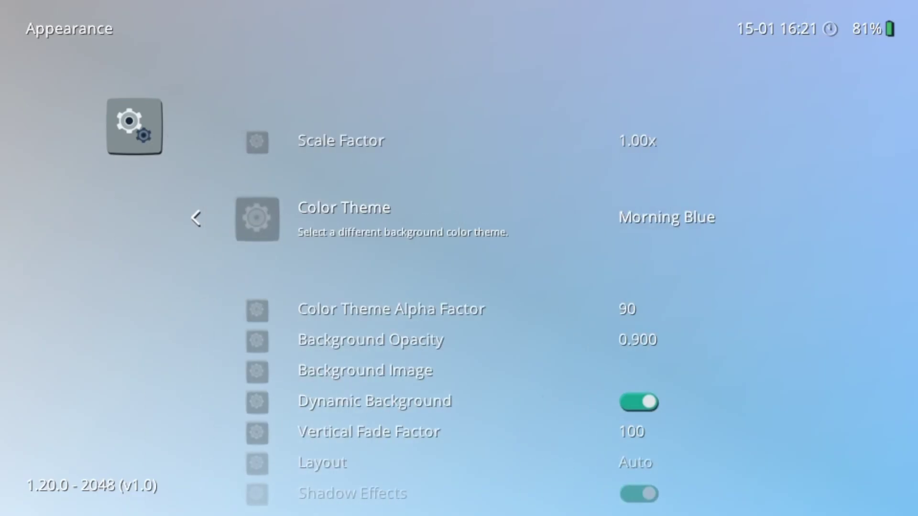
- Replace the Morning Blue Color Theme with a dark teal-blue one
key("Return")
key("Down")
key("Down")
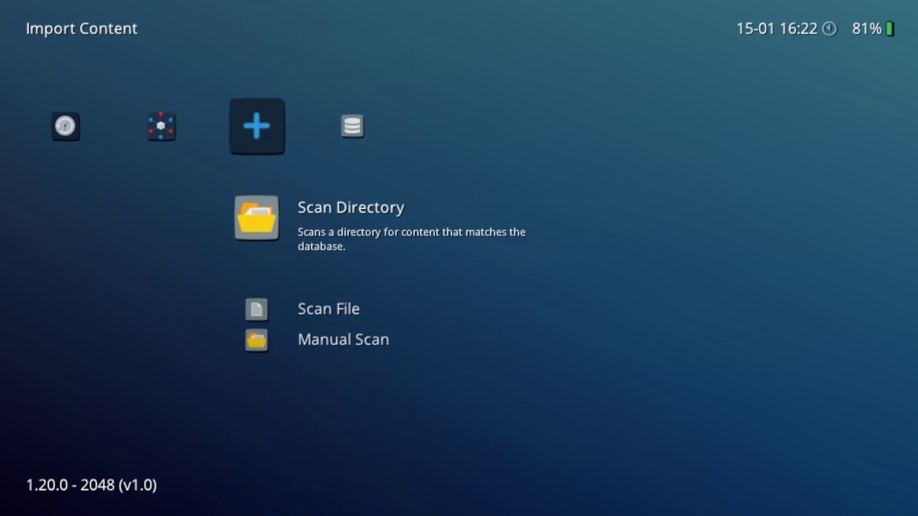
- Start a directory scan from Import Content and browse to the ROM folder on ux0:
key("Return")
key("Down")
key("Down")
key("Return")
key("Down")
key("Down")
key("Down")
key("Down")
key("Down")
key("Down")
key("Down")
key("Down")
key("Down")
key("Down")
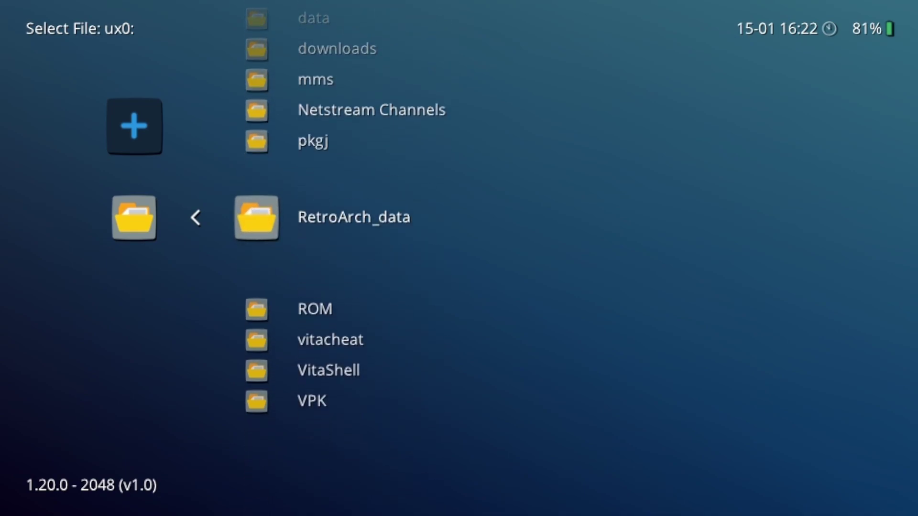
key("Down")
key("Return")
- Open the "snes 2" folder inside ROM and scan that directory for content
key("Down")
key("Down")
key("Down")
key("Down")
key("Down")
key("Down")
key("Down")
key("Down")
key("Down")
key("Down")
key("Down")
key("Down")
key("Down")
key("Down")
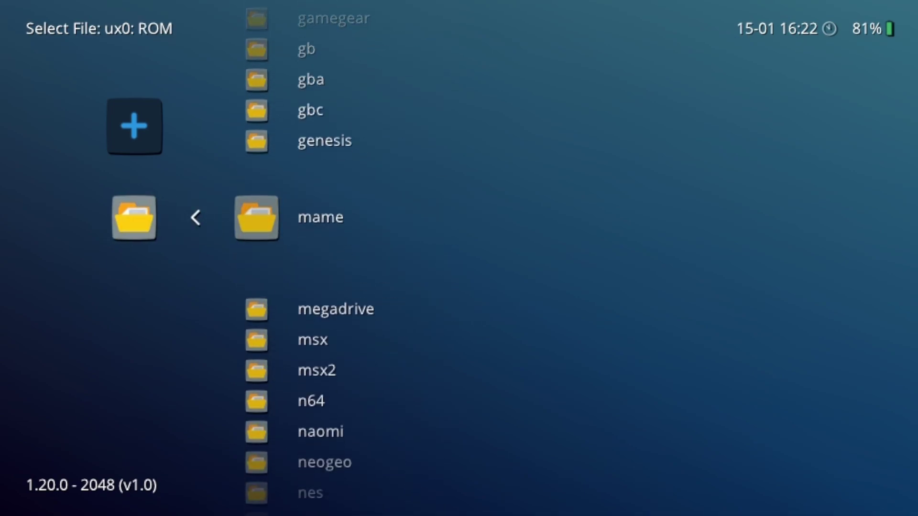
key("Down")
key("Down")
key("Down")
key("Down")
key("Down")
key("Down")
key("Down")
key("Down")
key("Down")
key("Down")
key("Down")
key("Down")
key("Down")
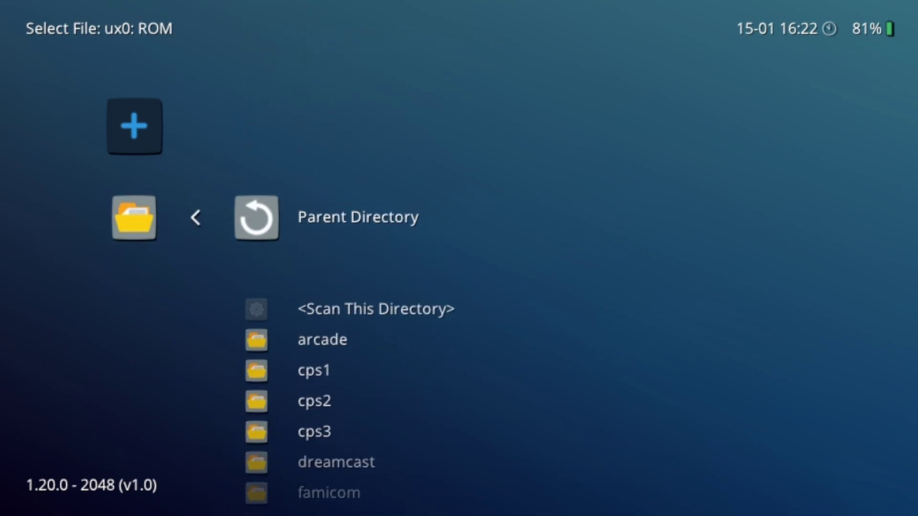
key("Up")
key("Return")
key("Down")
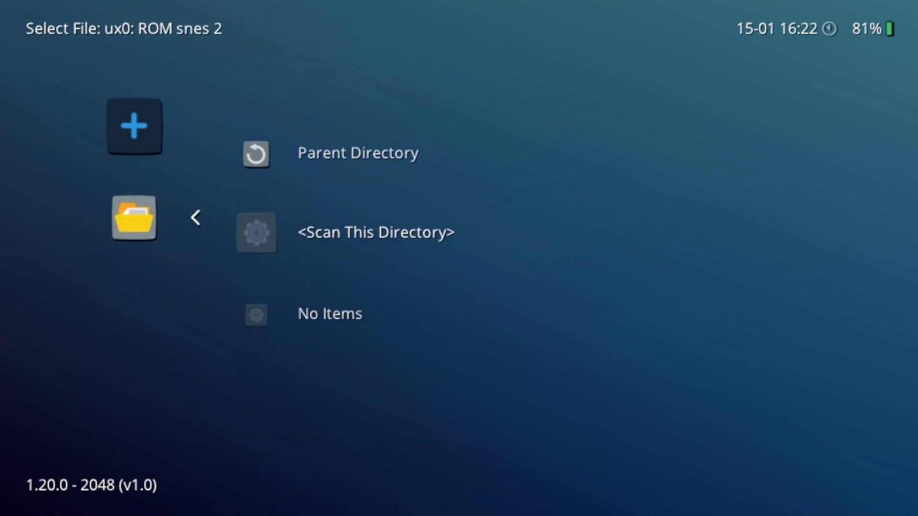
key("Return")
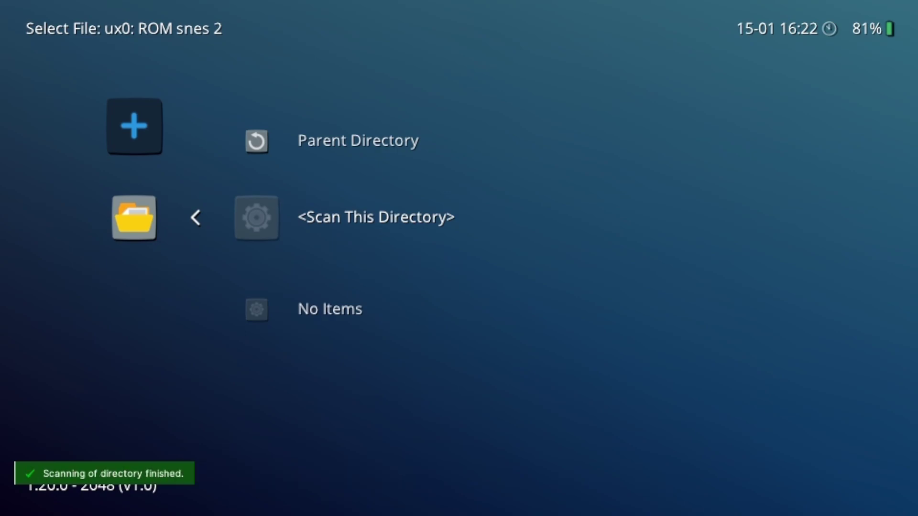
- Leave the file browser and look through the games in the Super Nintendo Entertainment System playlist
key("BackSpace")
key("BackSpace")
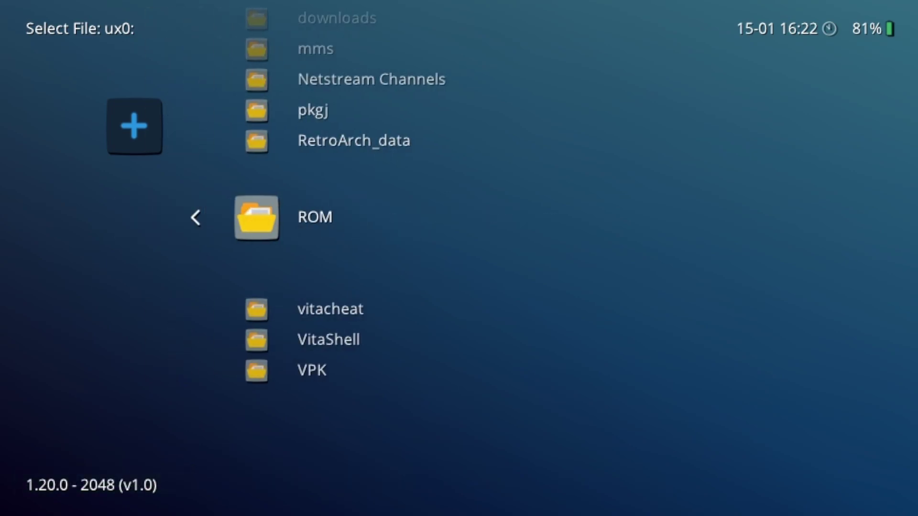
key("BackSpace")
key("BackSpace")
key("Right")
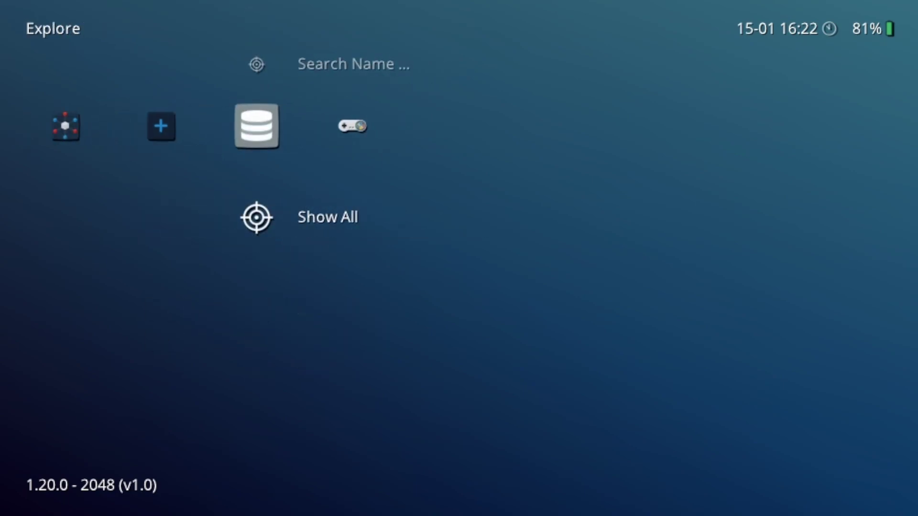
key("Right")
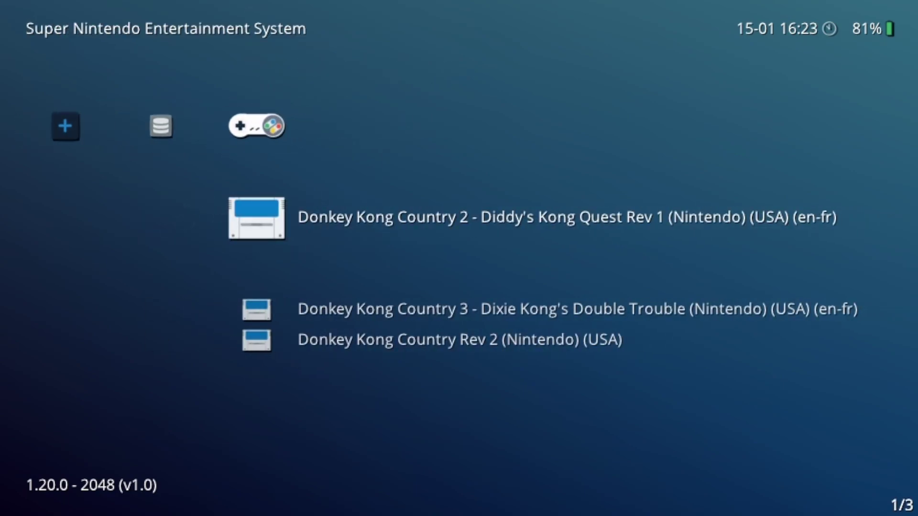
key("Down")
key("Down")
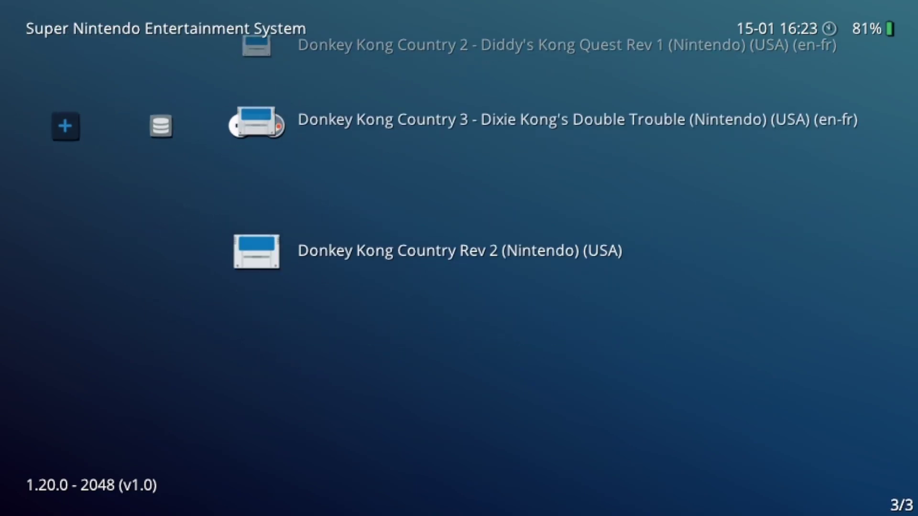
key("Down")
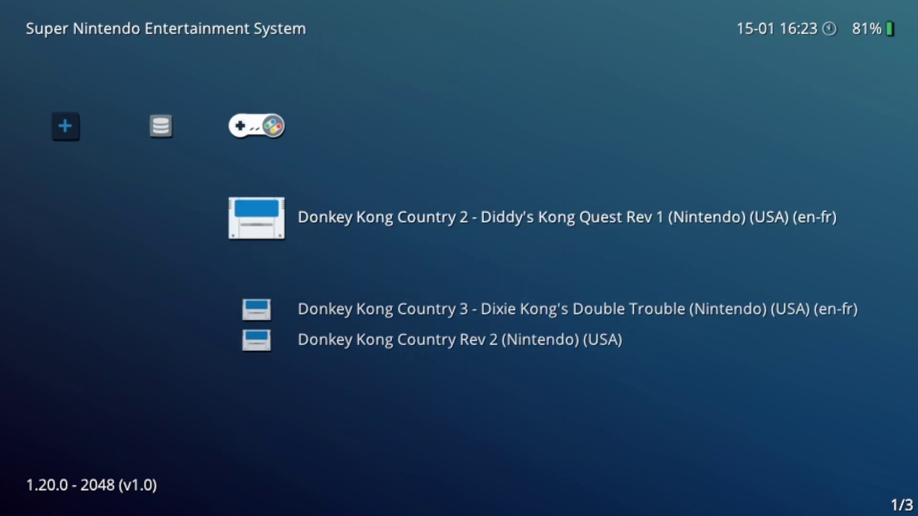
key("slash")
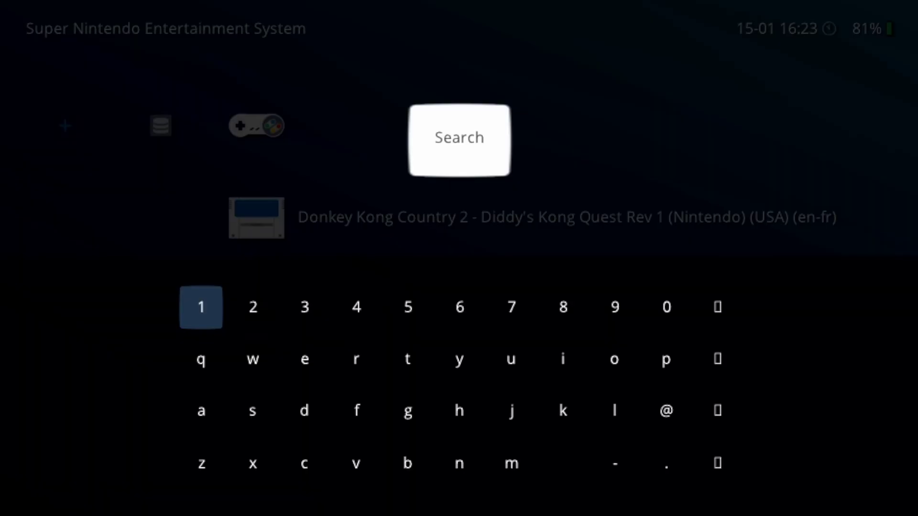
type("1")
key("BackSpace")
key("Return")
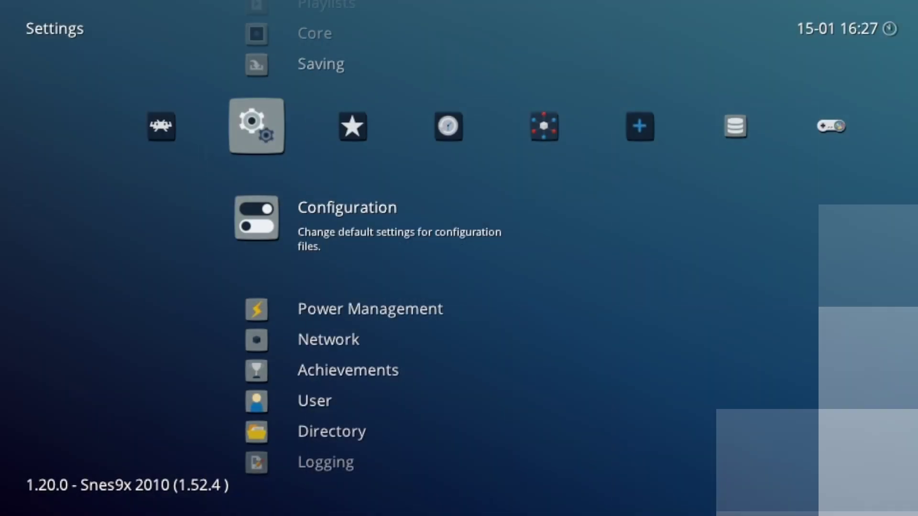
key("Left")
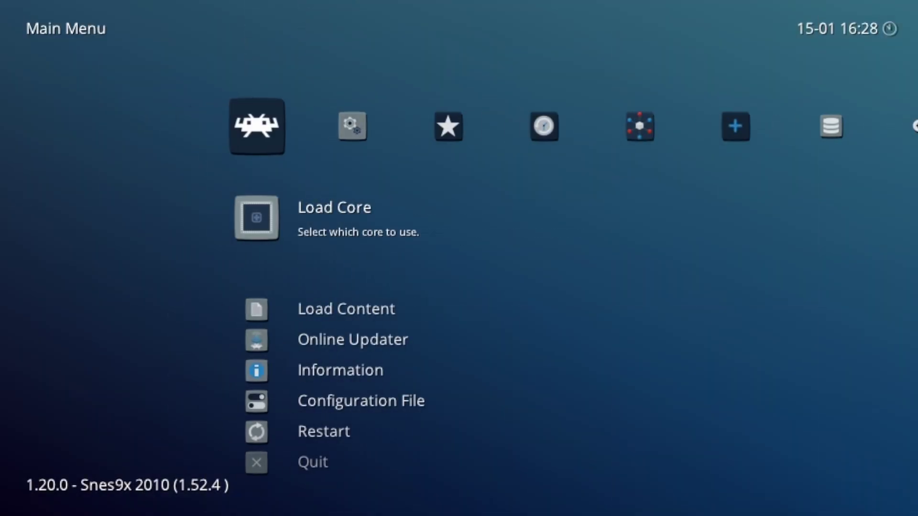
key("Right")
key("Up")
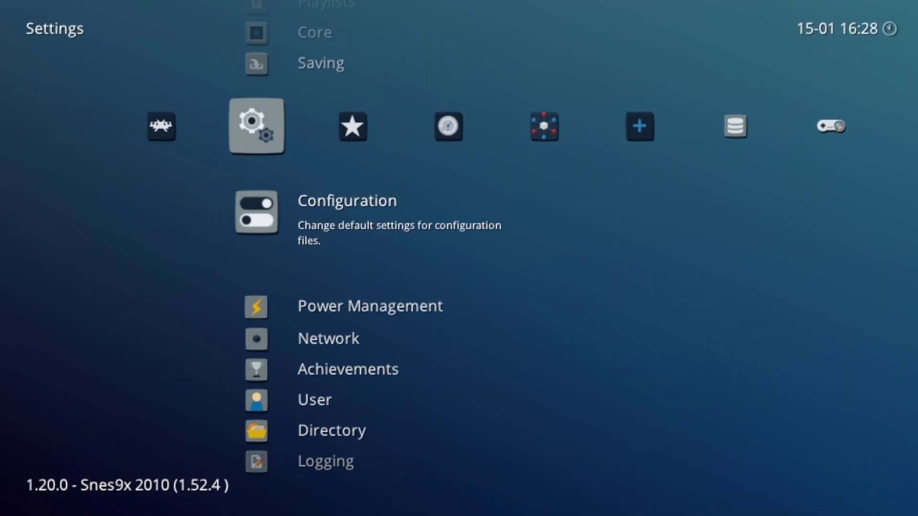
key("Return")
key("BackSpace")
- Open the Hotkeys page within the Input settings
key("Up")
key("Up")
key("Up")
key("Up")
key("Up")
key("Up")
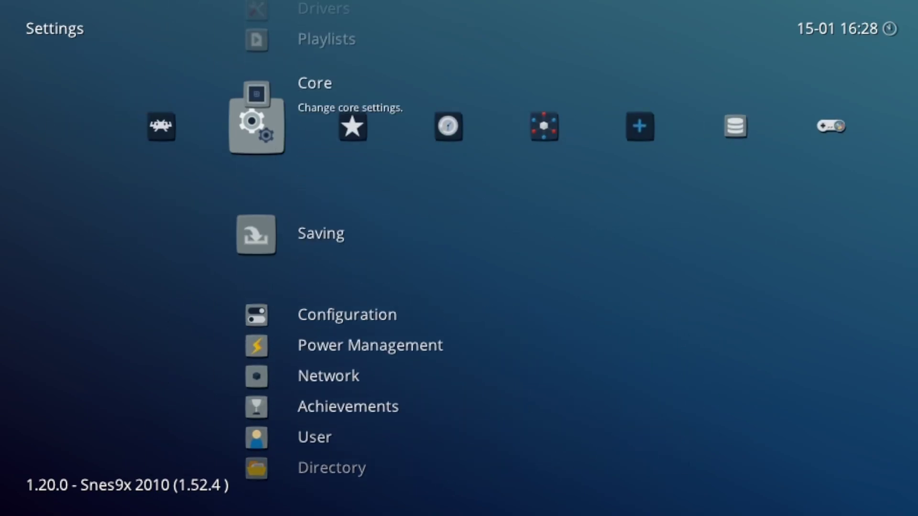
key("Up")
key("Up")
key("Up")
key("Up")
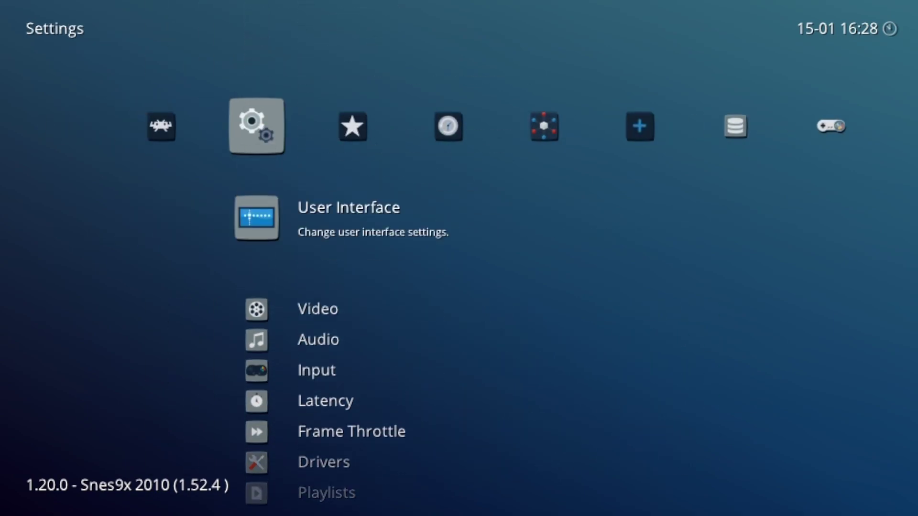
key("Down")
key("Down")
key("Return")
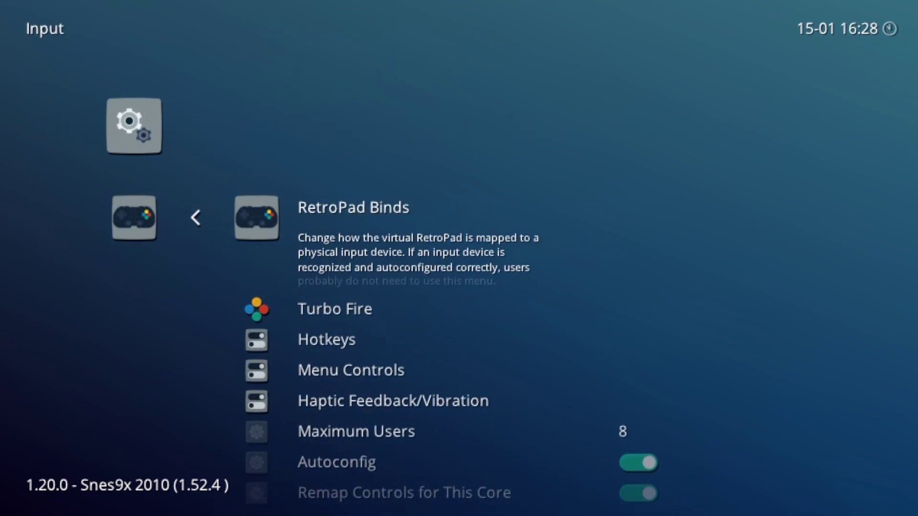
key("Down")
key("Down")
key("Return")
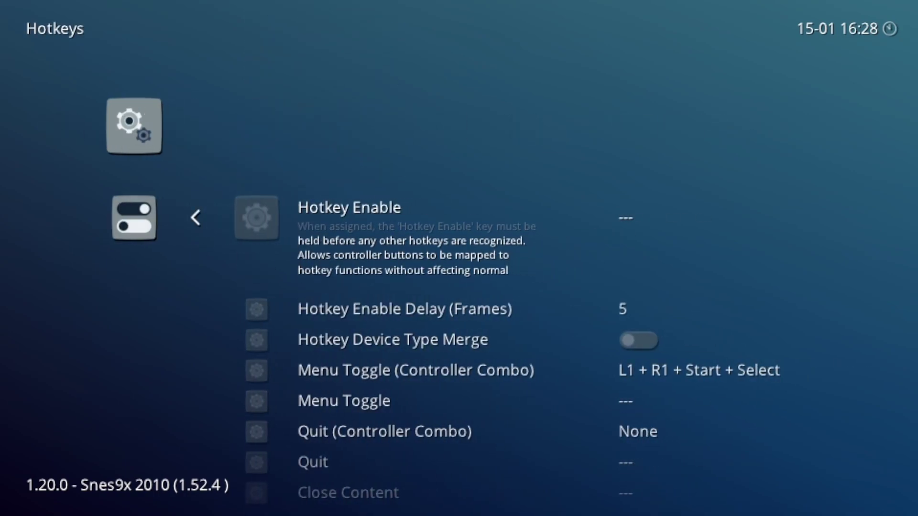
- Set the Menu Toggle controller combo to Start + Select and return to the Settings category
key("Down")
key("Down")
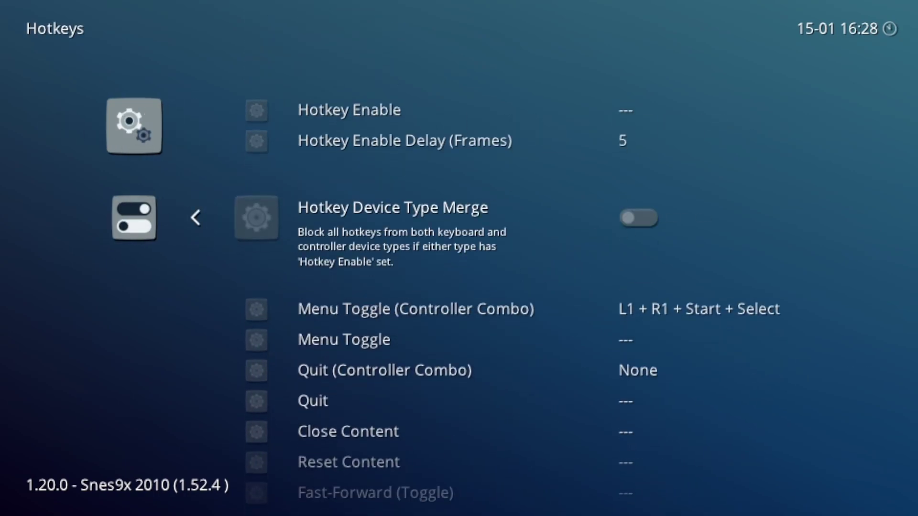
key("Down")
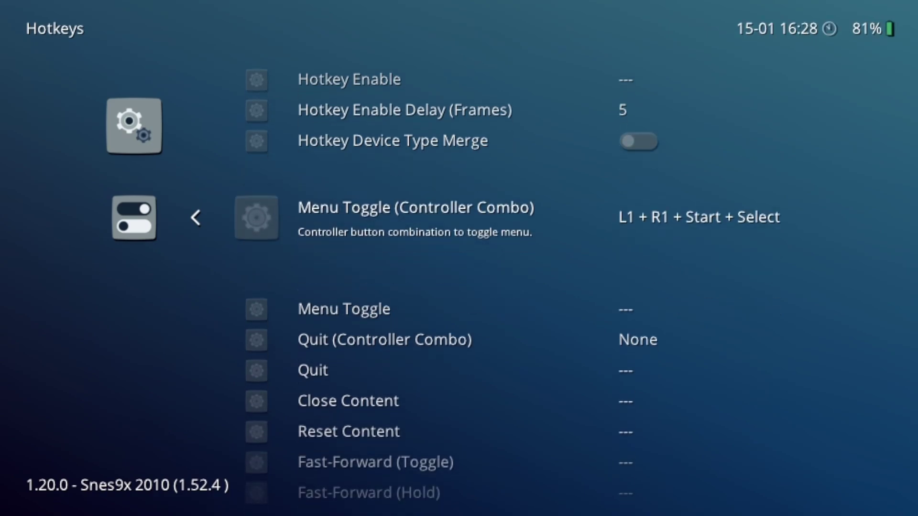
key("Return")
key("Down")
key("Return")
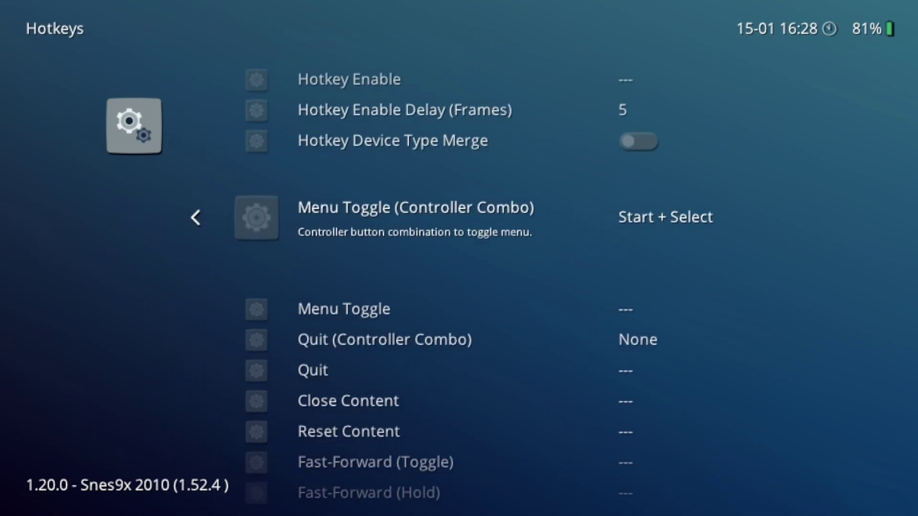
key("BackSpace")
key("BackSpace")
- Launch Donkey Kong Country 3 - Dixie Kong's Double Trouble from the Super Nintendo Entertainment System playlist
key("Right")
key("Right")
key("Right")
key("Right")
key("Right")
key("Right")
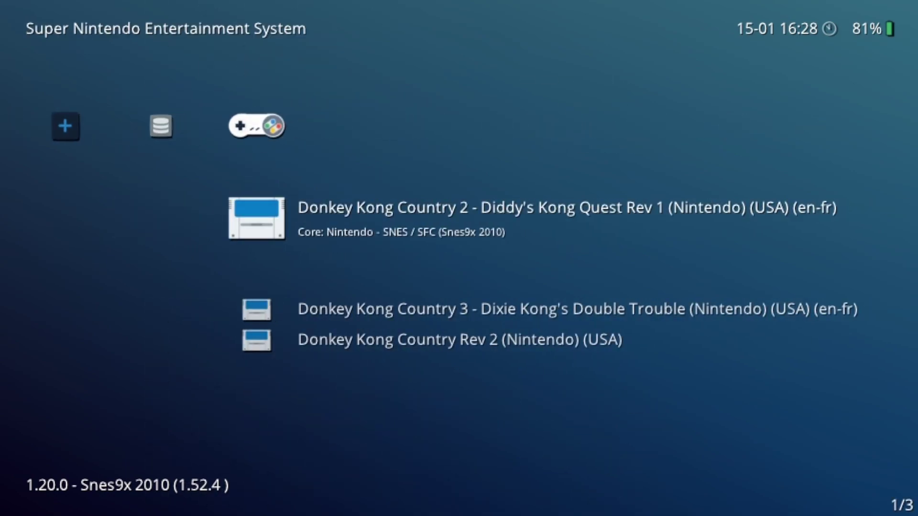
key("Down")
key("Return")
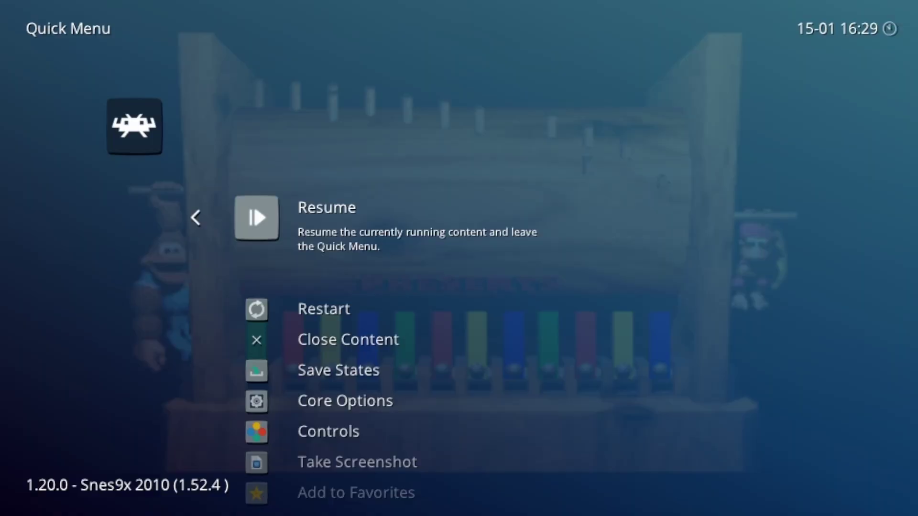
- Examine the Quick Menu options of the running game, from Resume and Save States down to Cheats and Information
key("Down")
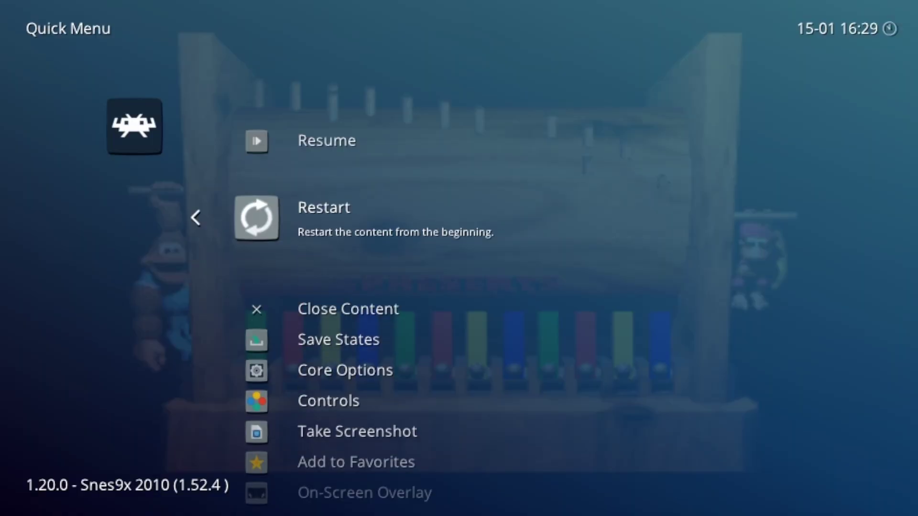
key("Down")
key("Down")
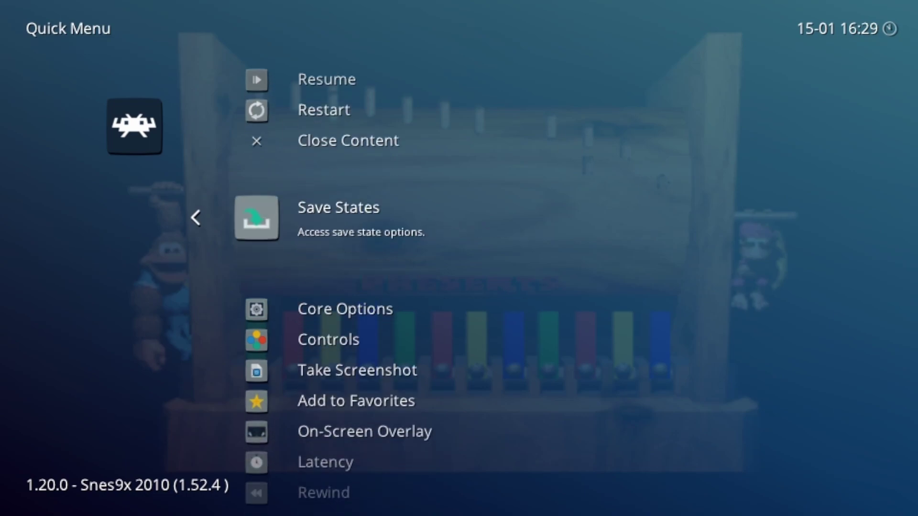
key("Down")
key("Down")
key("Down")
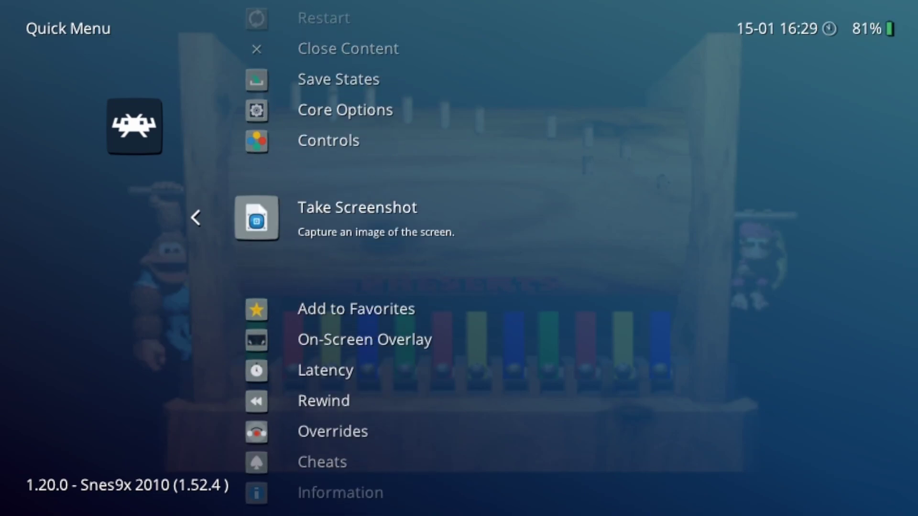
key("Down")
key("Down")
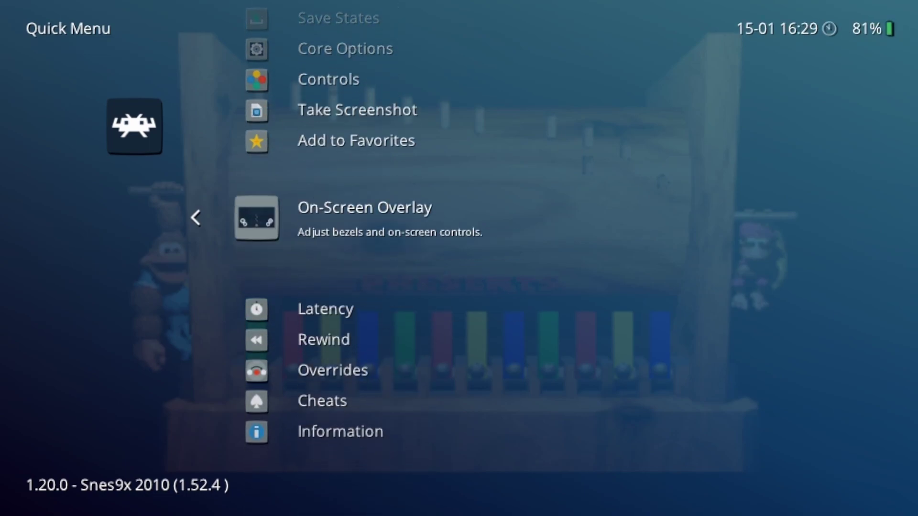
key("Down")
key("Down")
key("Down")
key("Down")
key("Down")
key("Up")
key("Up")
key("Up")
key("Up")
key("Up")
key("Up")
key("Up")
key("Up")
key("Up")
key("Up")
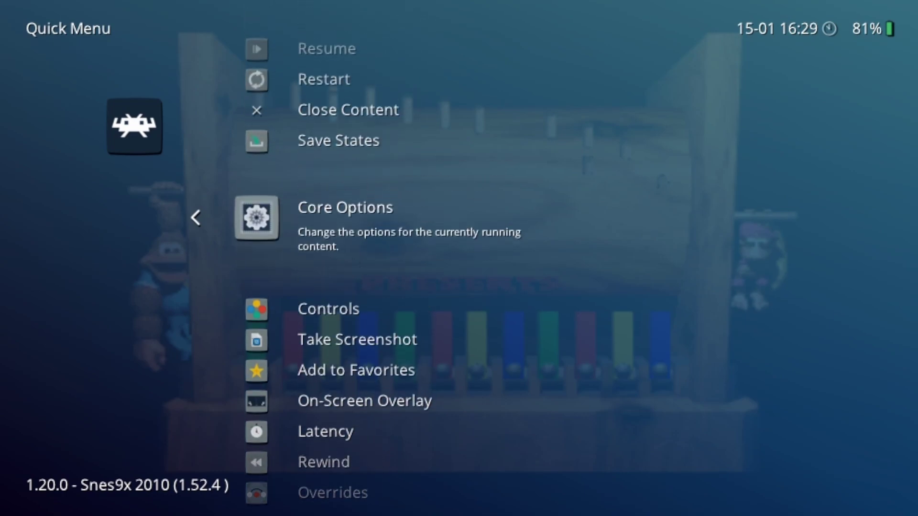
key("Up")
key("Up")
key("Up")
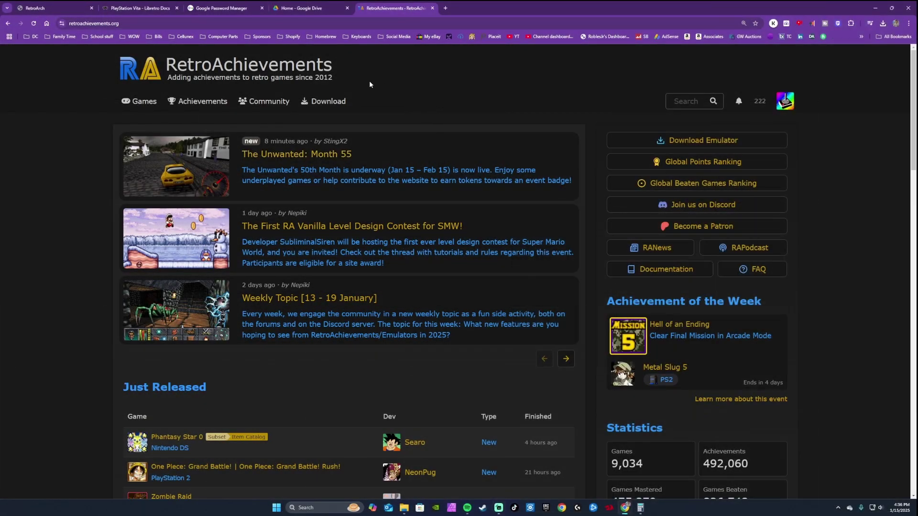
- Switch to the RetroAchievements website in the browser and view its list of game systems
mouse_move(219, 96)
mouse_move(157, 105)
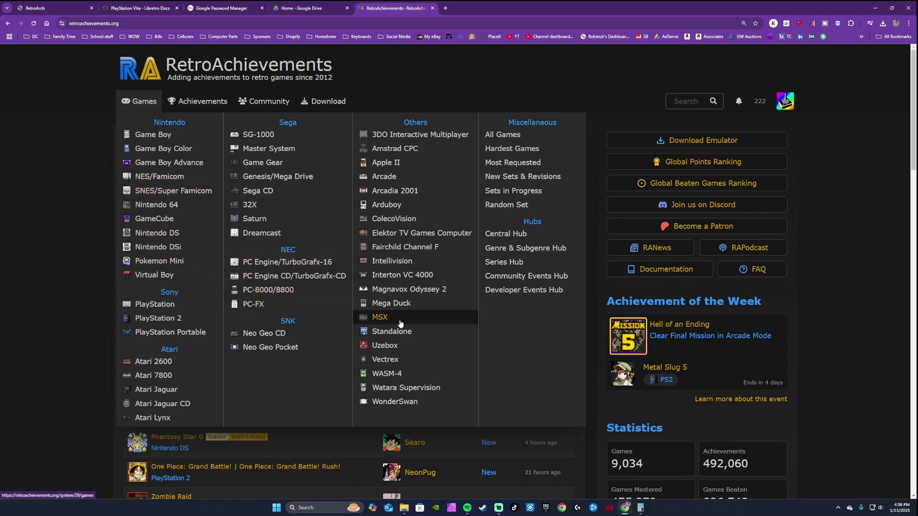
- Switch back to RetroArch and enable Achievements in the Achievements settings
mouse_move(802, 110)
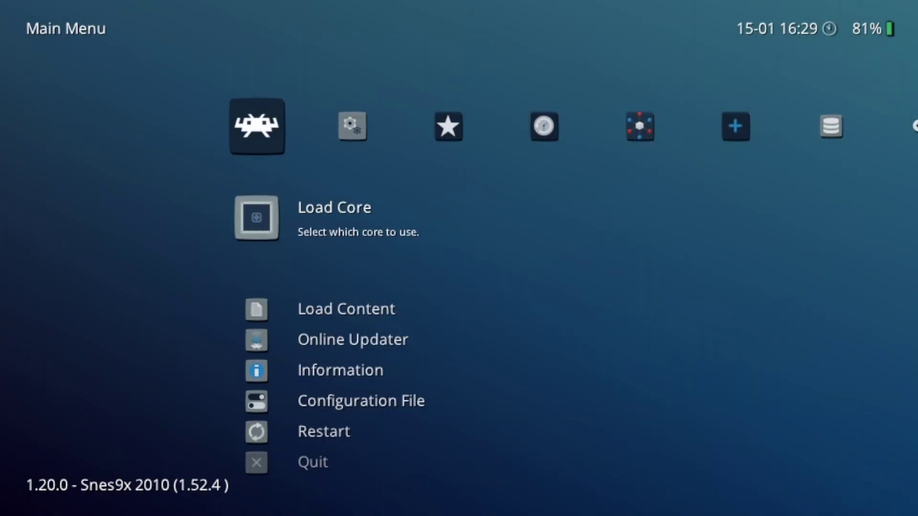
key("Right")
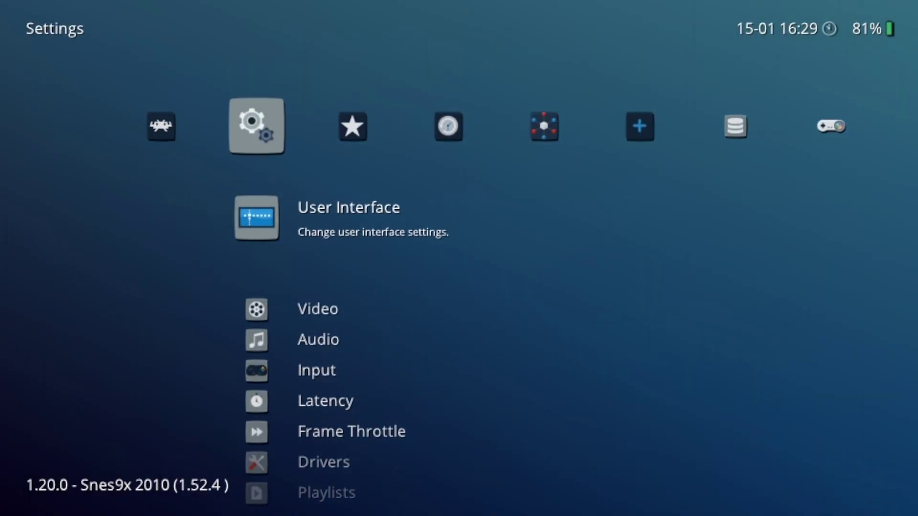
key("Down")
key("Down")
key("Down")
key("Down")
key("Down")
key("Down")
key("Down")
key("Down")
key("Down")
key("Down")
key("Down")
key("Down")
key("Down")
key("Return")
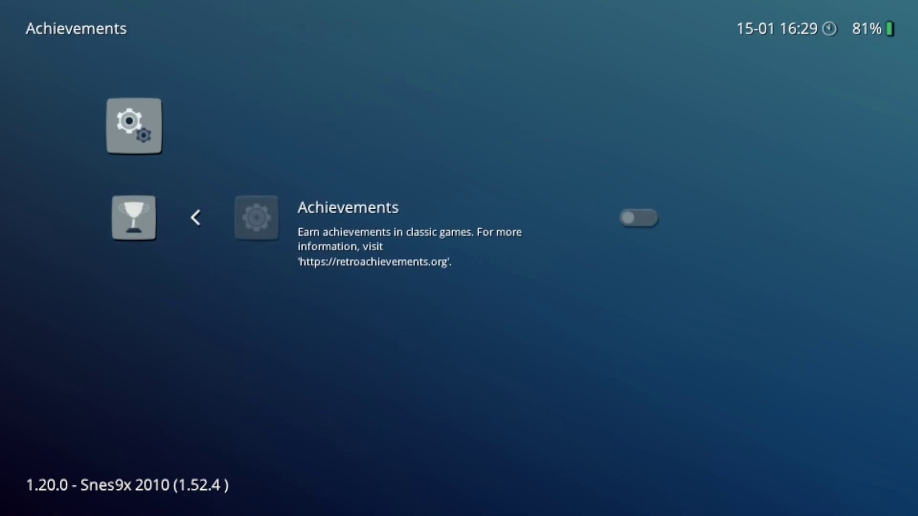
key("Return")
- Enter the RetroAchievements account username in the Achievements settings
key("Down")
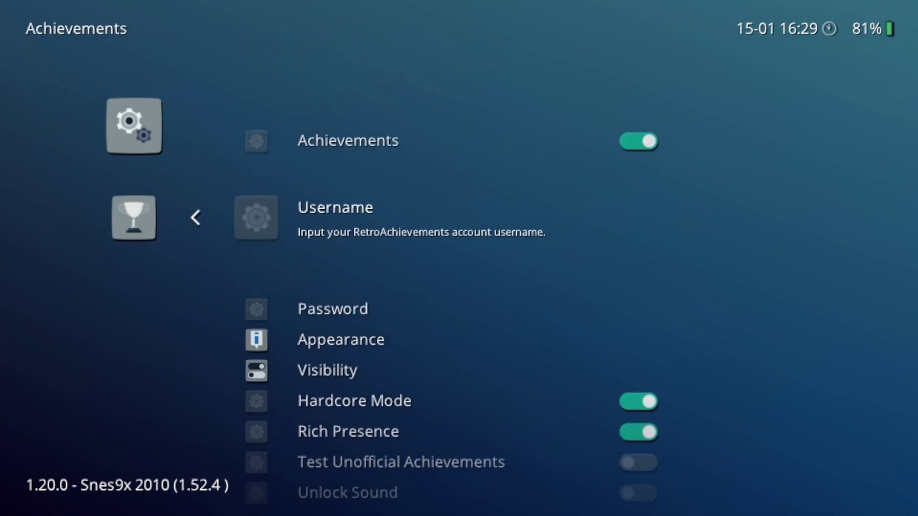
key("Return")
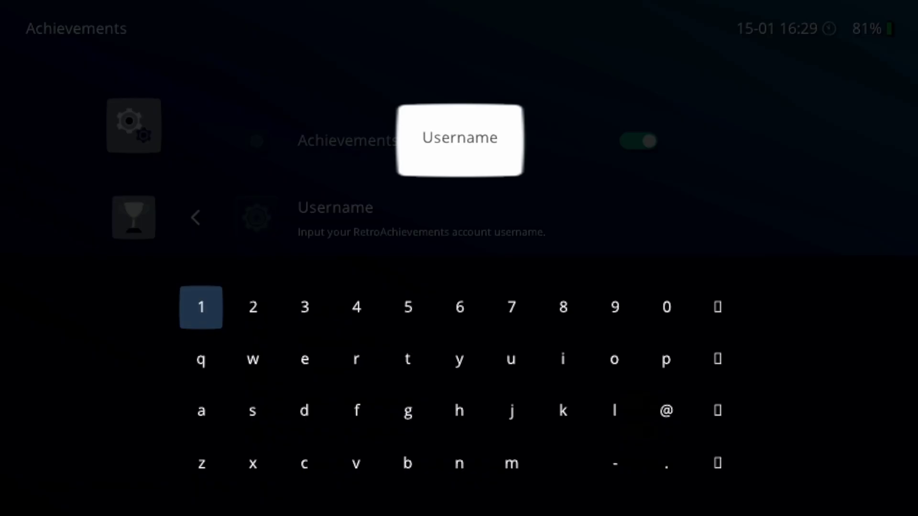
type("roblesjunior")
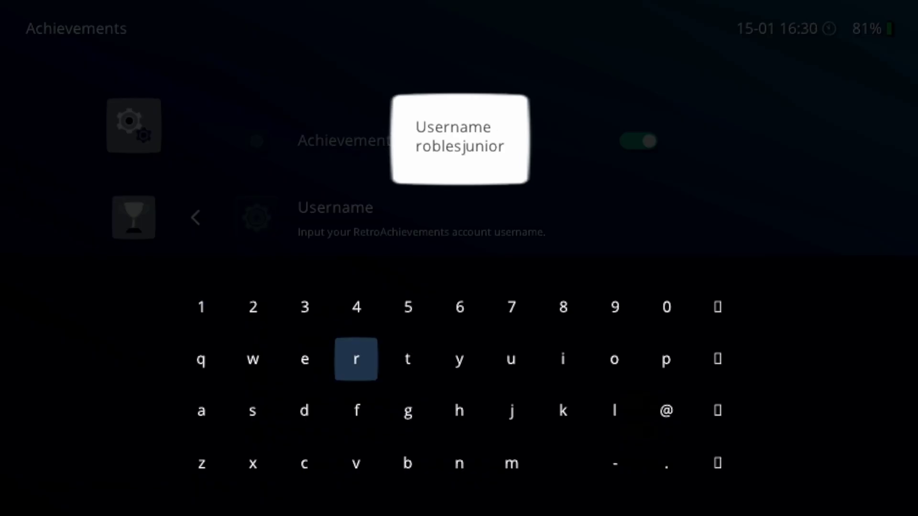
key("Return")
- Enter the RetroAchievements account password in the Achievements settings
key("Down")
key("Return")
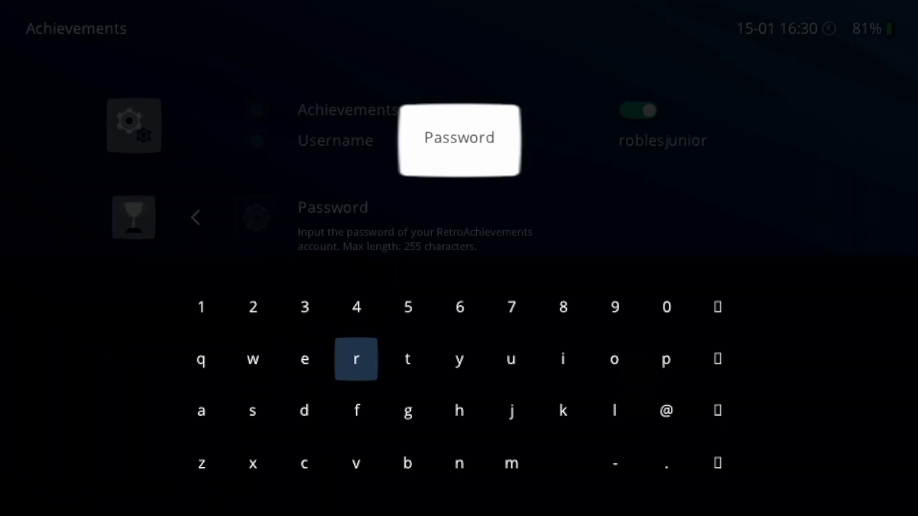
key("Right")
key("Right")
key("Right")
key("Right")
key("Down")
key("Down")
key("Left")
key("Return")
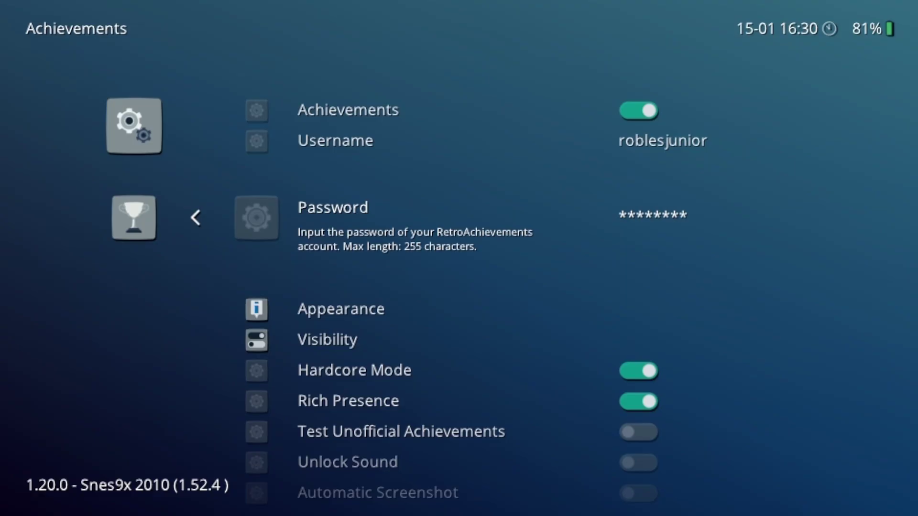
- Examine the remaining Achievements settings, from Appearance and Visibility through Hardcore Mode to Unlock Sound
key("Down")
key("Up")
key("Down")
key("Down")
key("Down")
key("Down")
key("Down")
key("Down")
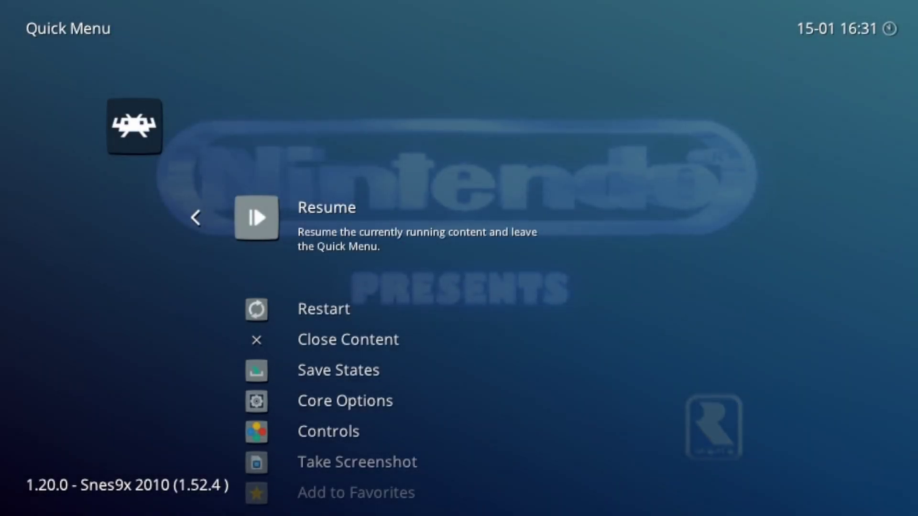
- Open the Achievements list from the Quick Menu of the running game
key("Down")
key("Down")
key("Down")
key("Down")
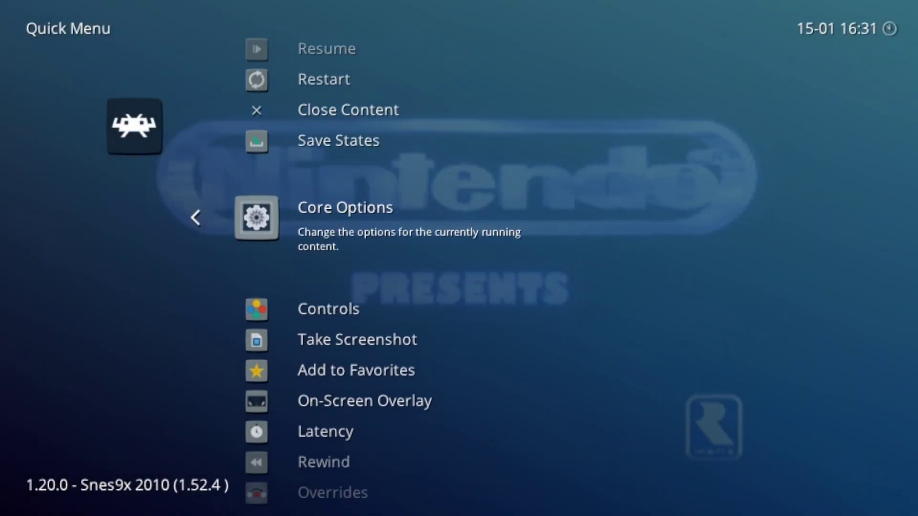
key("Down")
key("Down")
key("Down")
key("Down")
key("Down")
key("Down")
key("Down")
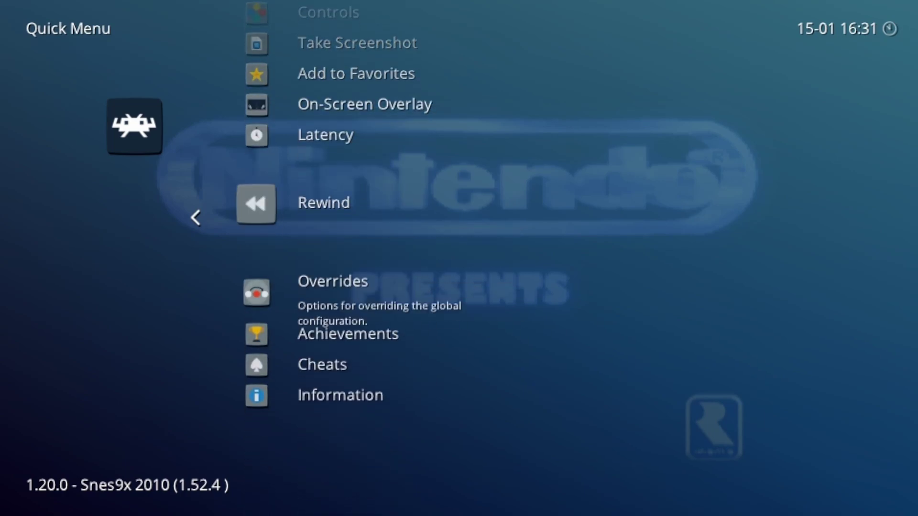
key("Down")
key("Return")
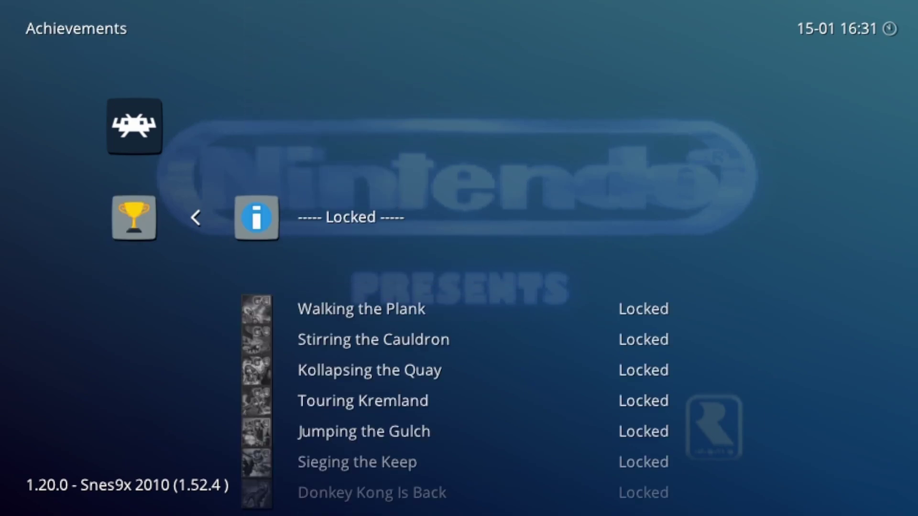
- Examine the game's locked and unlocked achievements in the list and under Last 5 Games Played on the RetroAchievements website profile
key("Down")
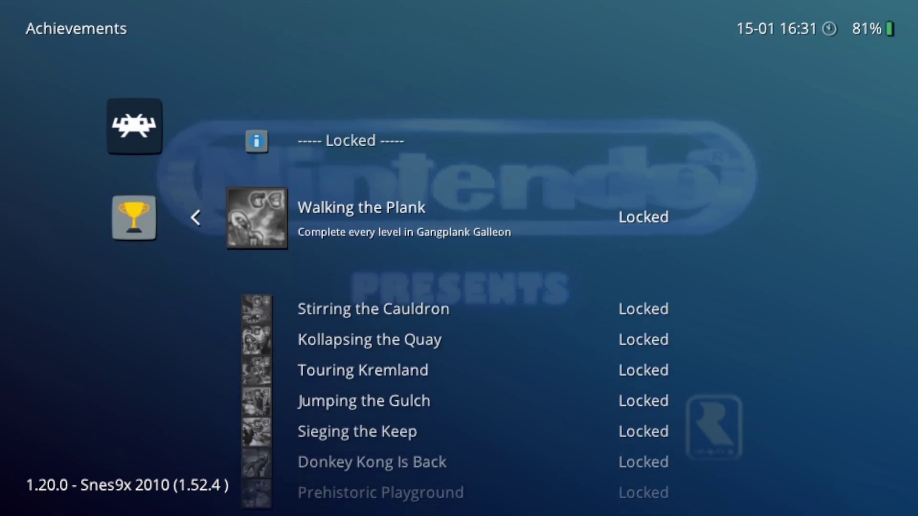
key("Down")
key("Down")
key("Down")
key("Down")
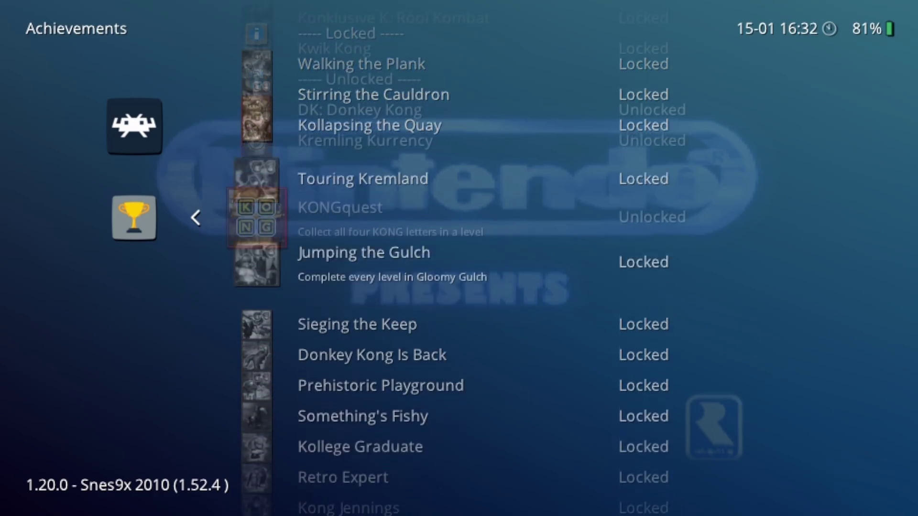
key("Down")
key("Up")
key("Up")
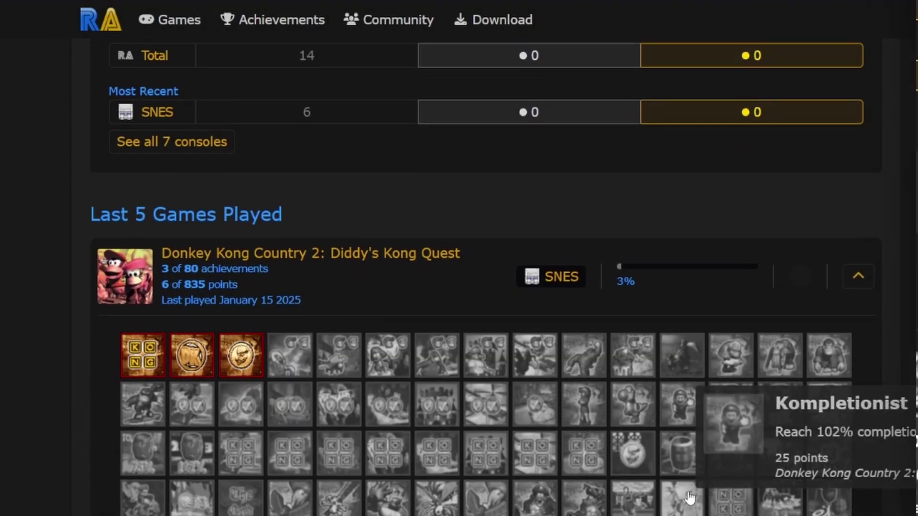
scroll(687, 478, "down", 3)
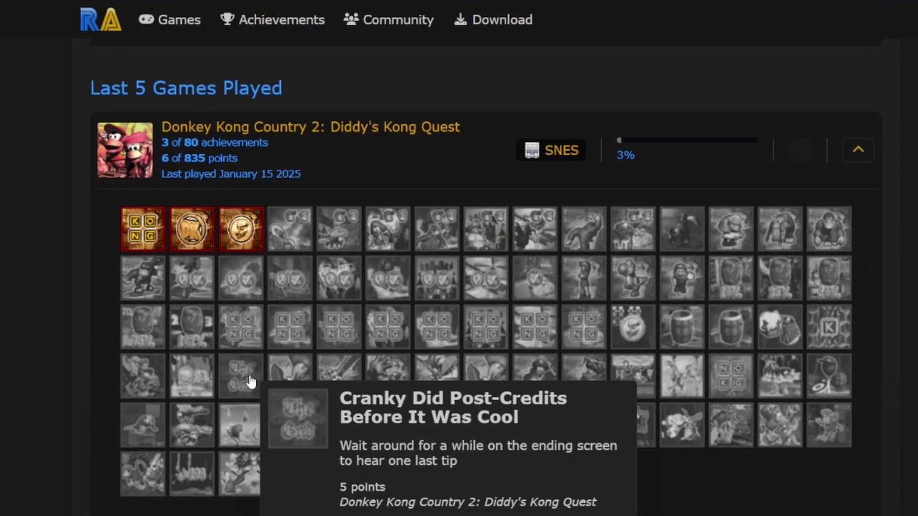
scroll(250, 383, "down", 1)
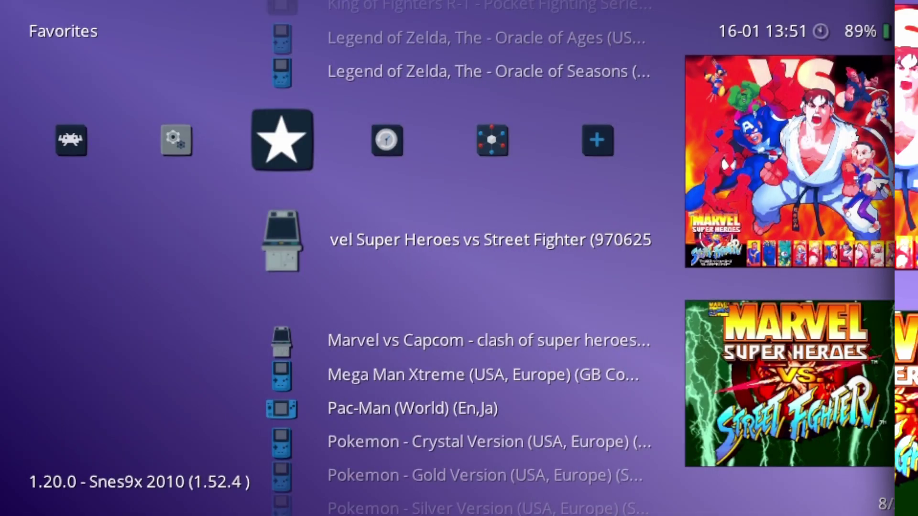
- Switch to RetroArch and browse the Favorites playlist with its thumbnails from Marvel vs Capcom down to Super Street Fighter II
key("Down")
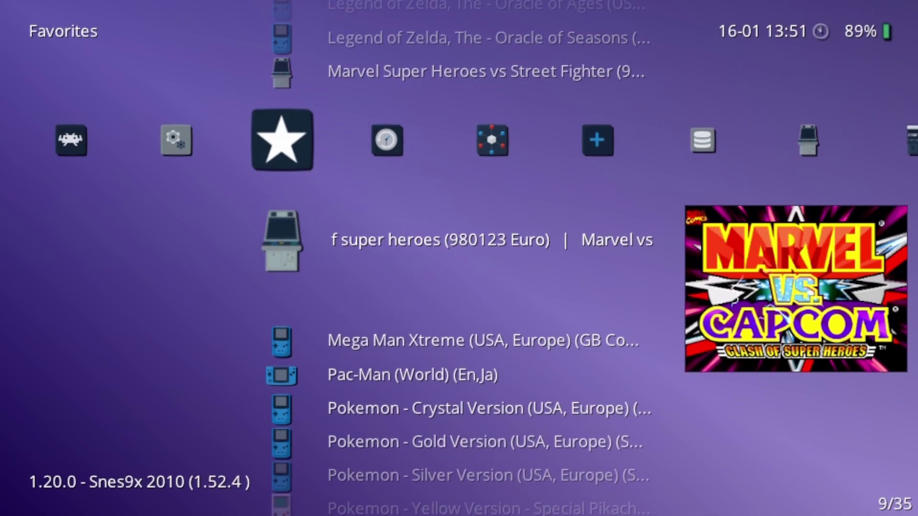
key("Down")
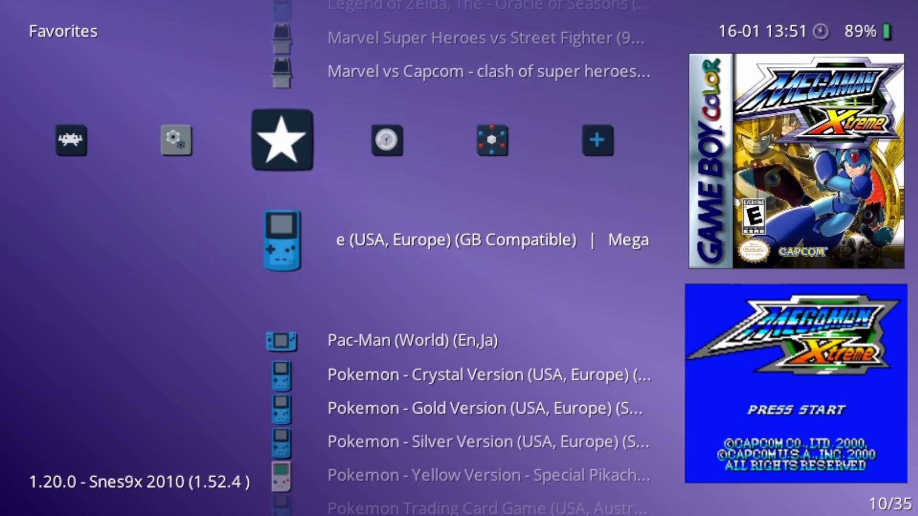
key("Down")
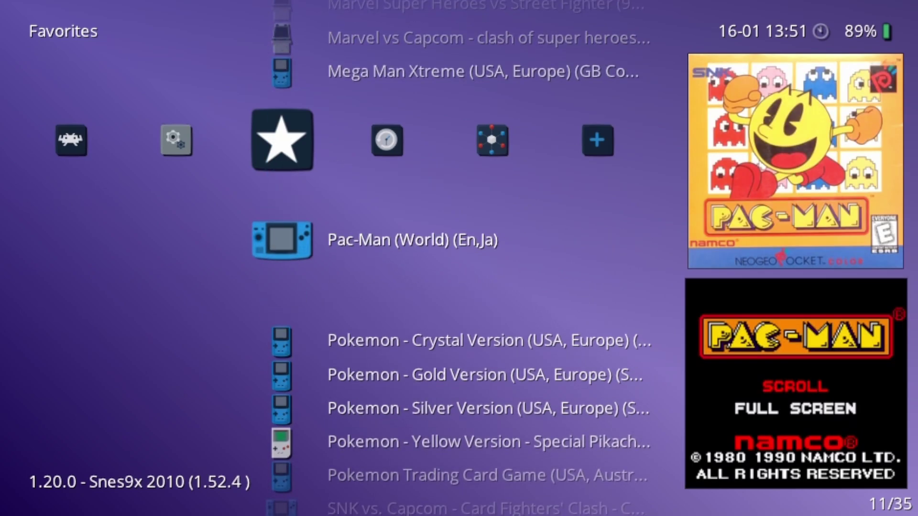
key("Down")
key("Down")
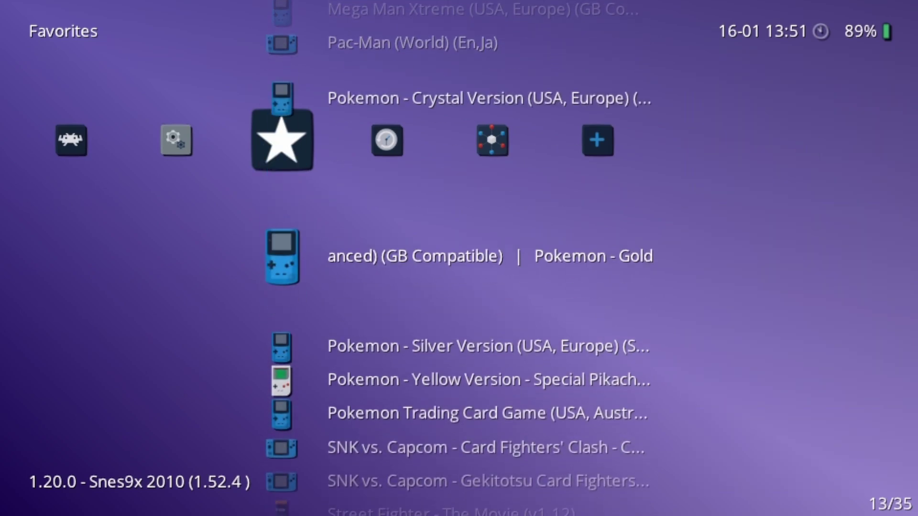
key("Down")
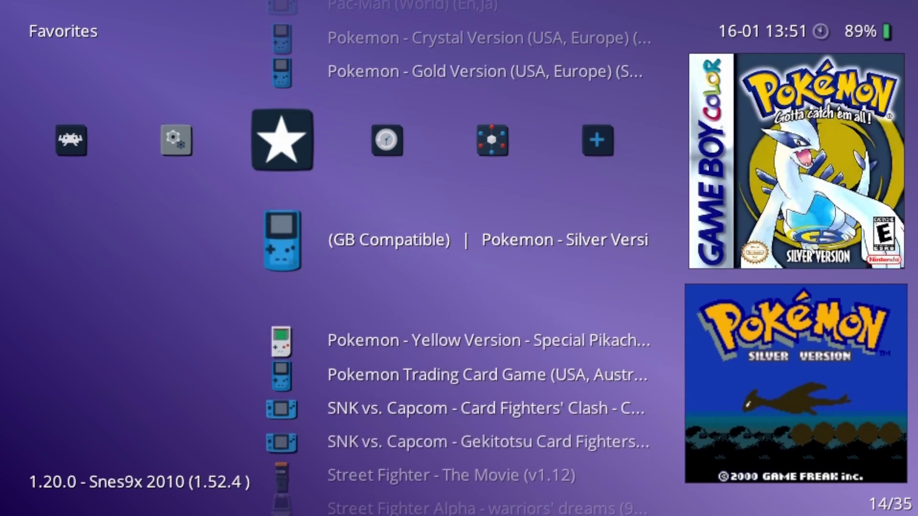
key("Down")
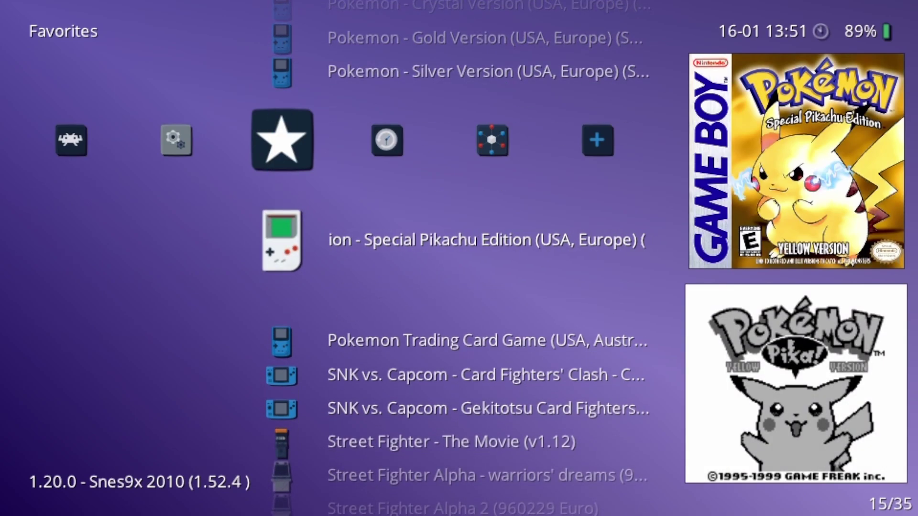
key("Down")
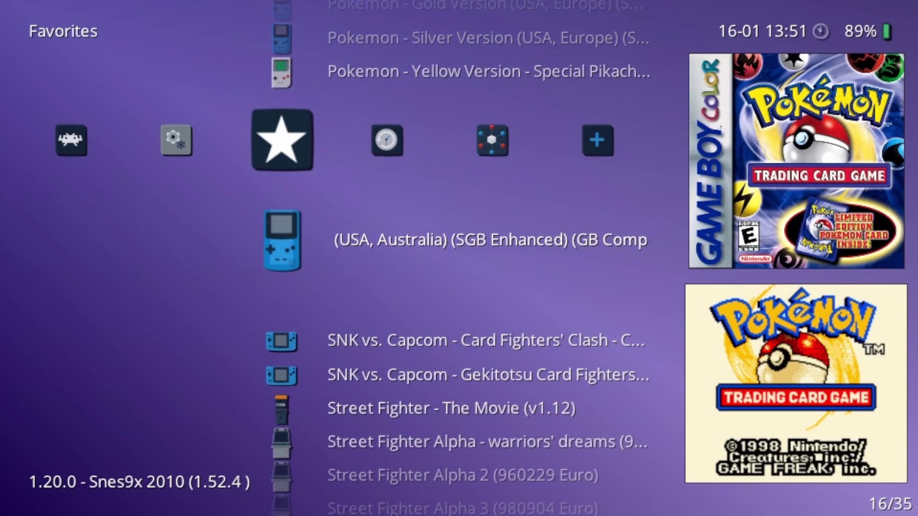
key("Down")
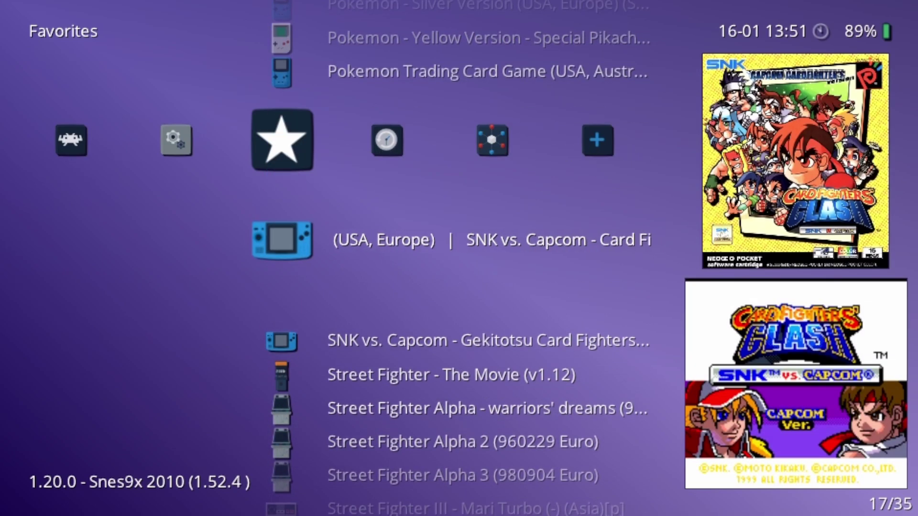
key("Down")
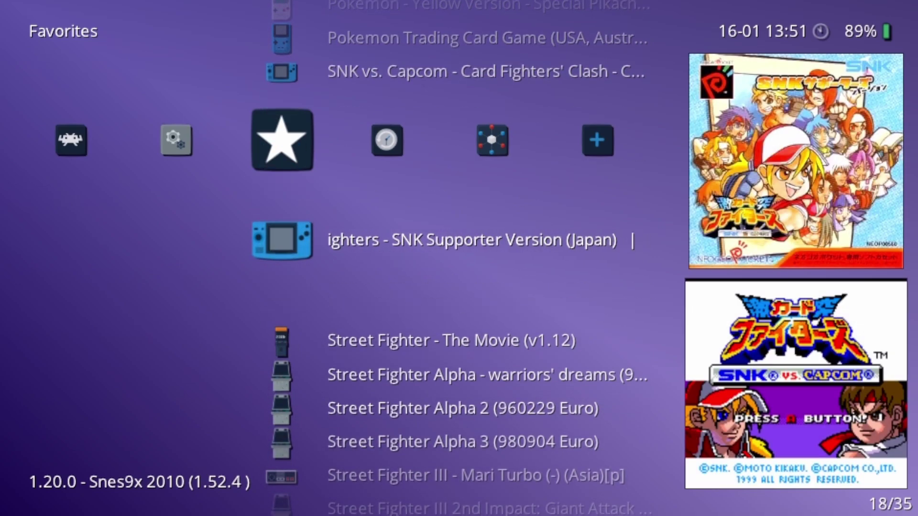
key("Down")
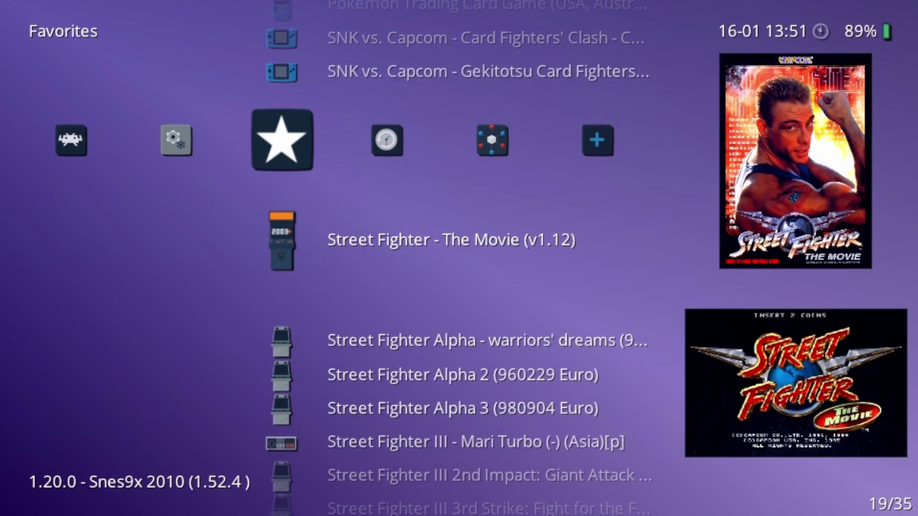
key("Down")
key("Down")
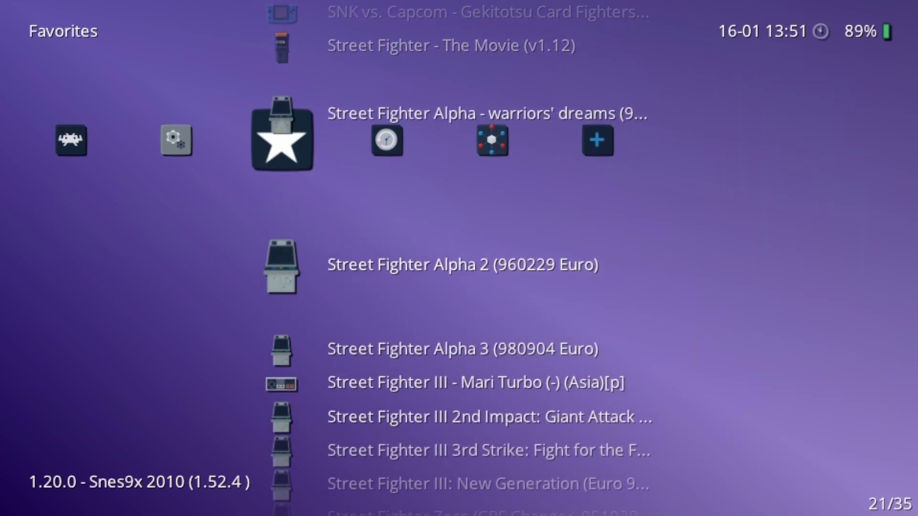
key("Down")
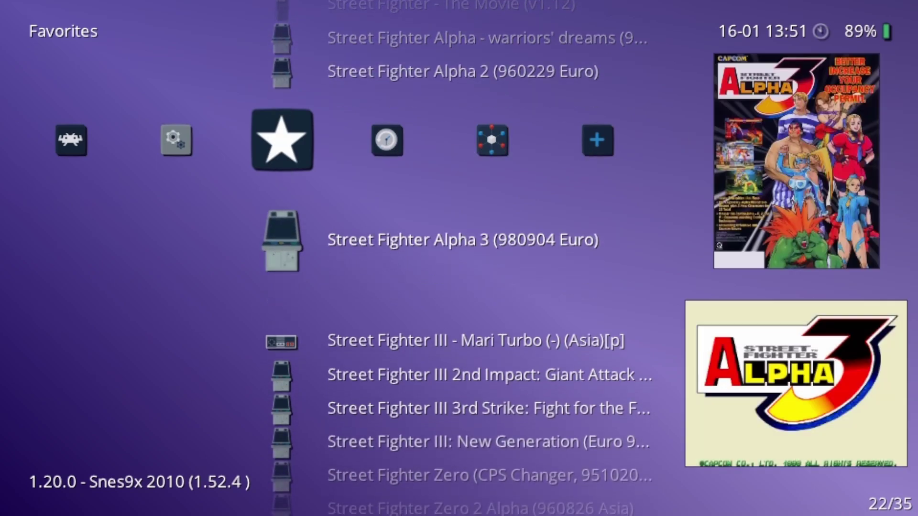
key("Down")
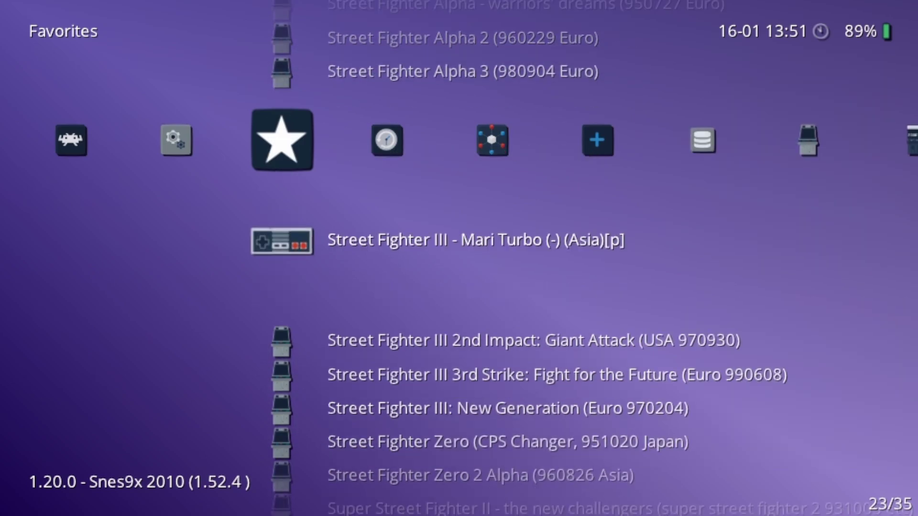
key("Down")
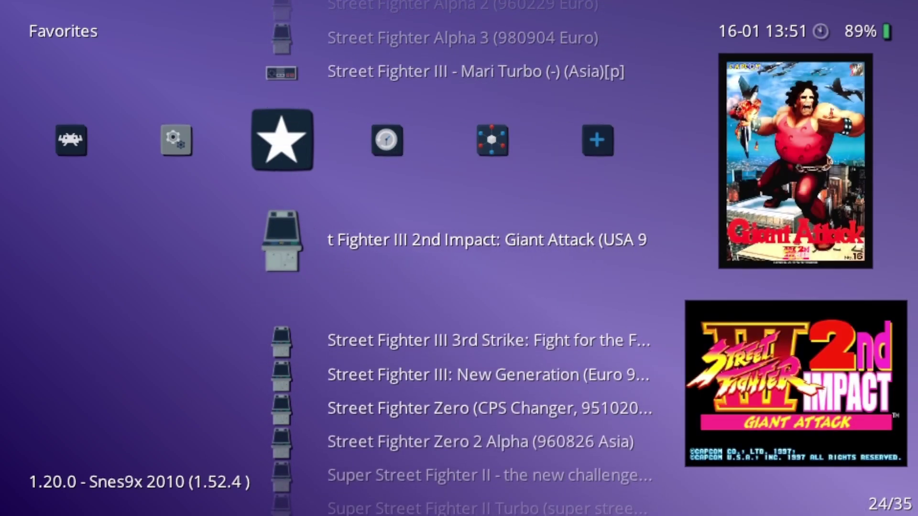
key("Down")
key("Down")
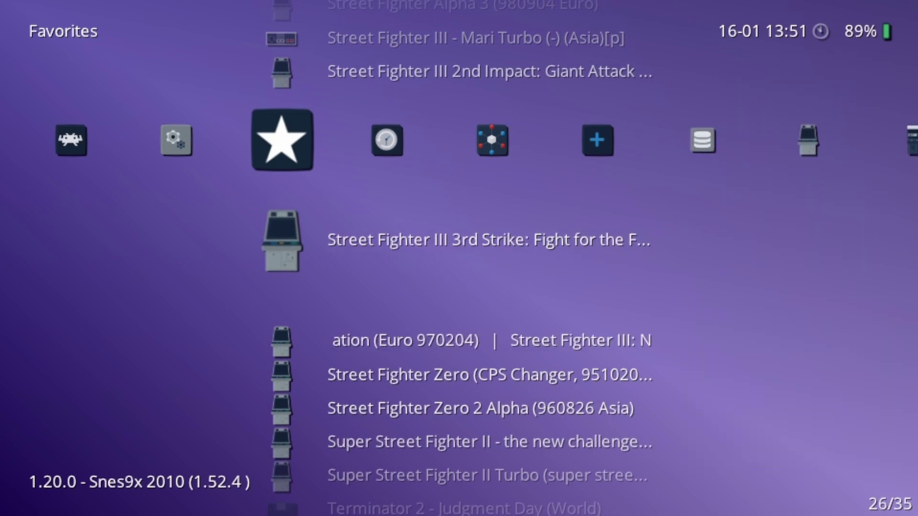
key("Down")
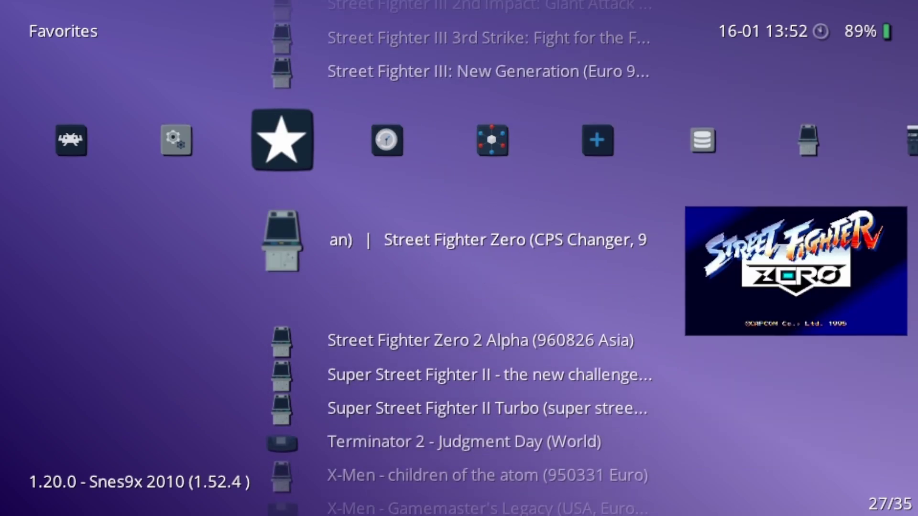
key("Down")
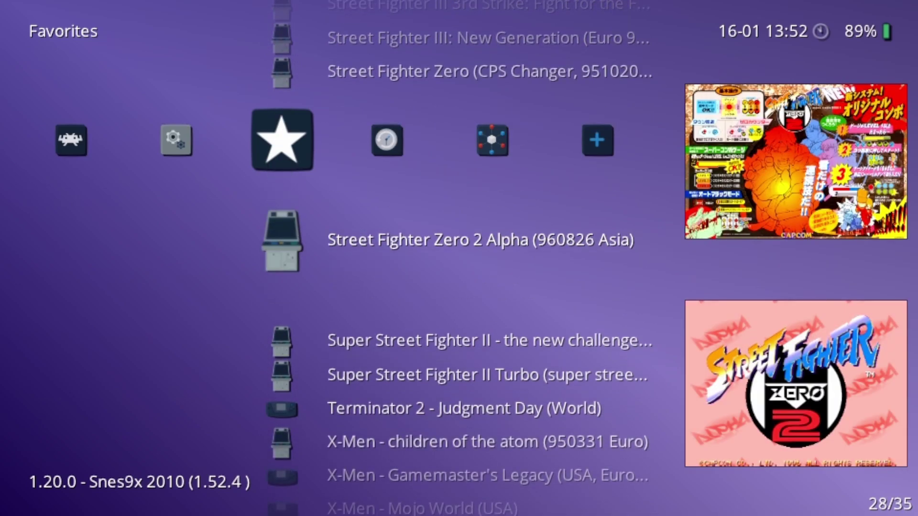
key("Down")
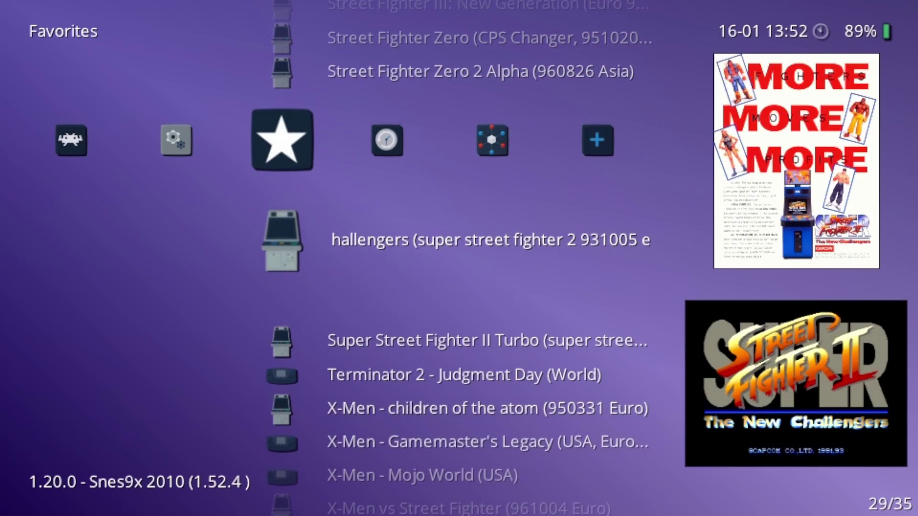